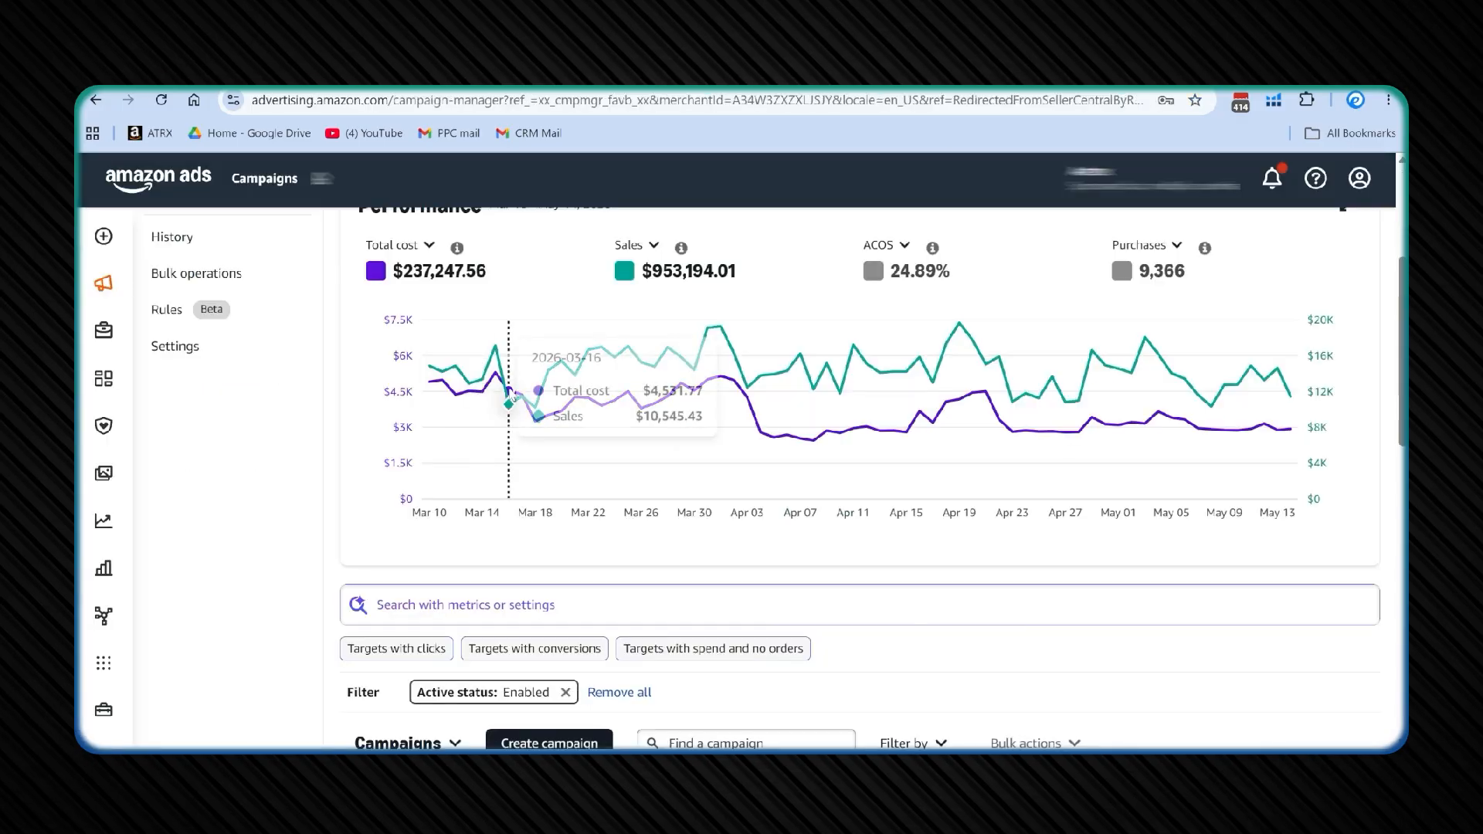
Review the campaign list's cost and sales metrics and set the date range to Apr 15 - May 15, 2026.
scroll(1146, 676, down, 4)
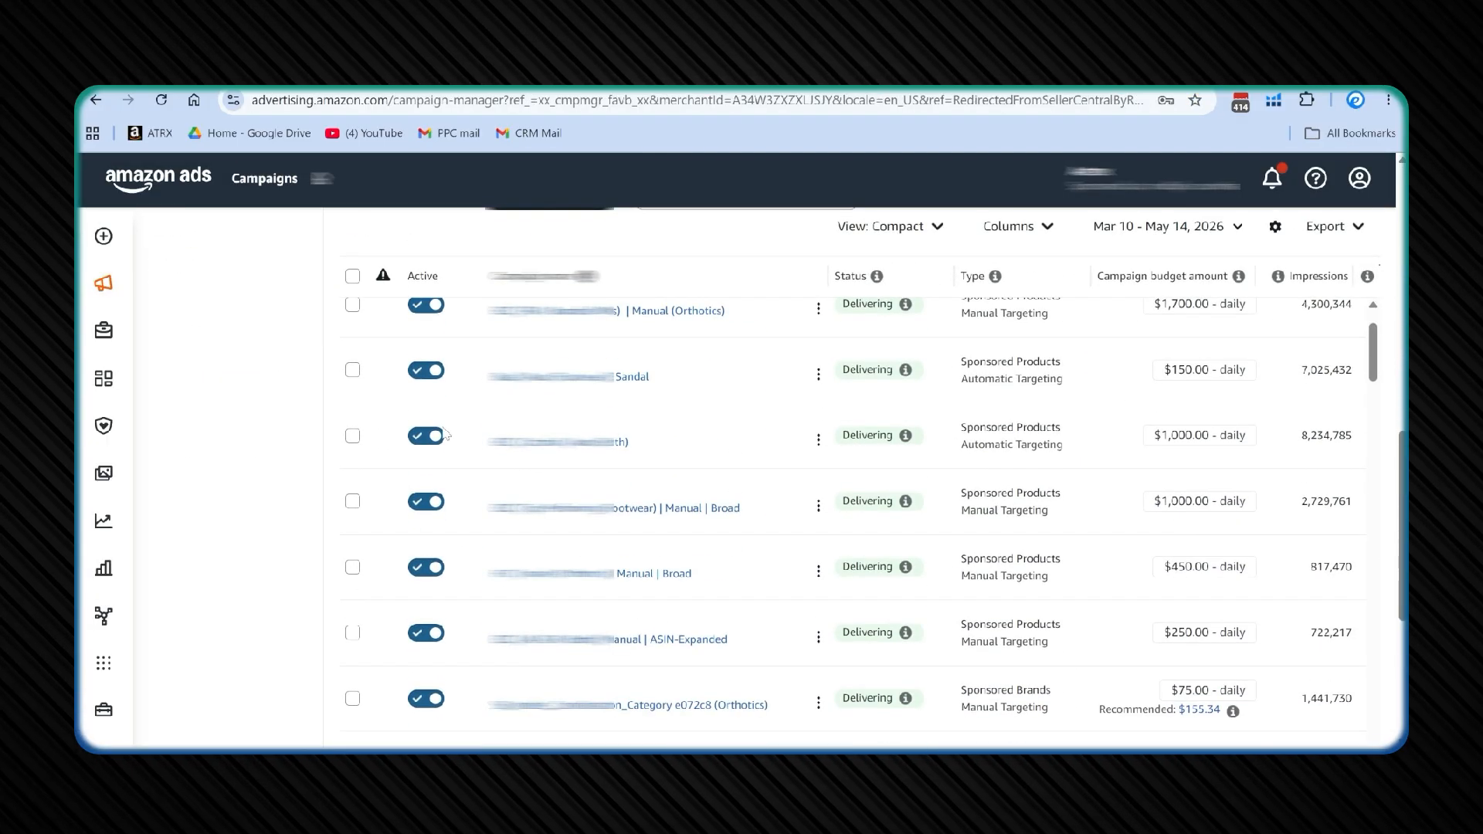
drag(1043, 705, 1352, 705)
scroll(1159, 463, up, 5)
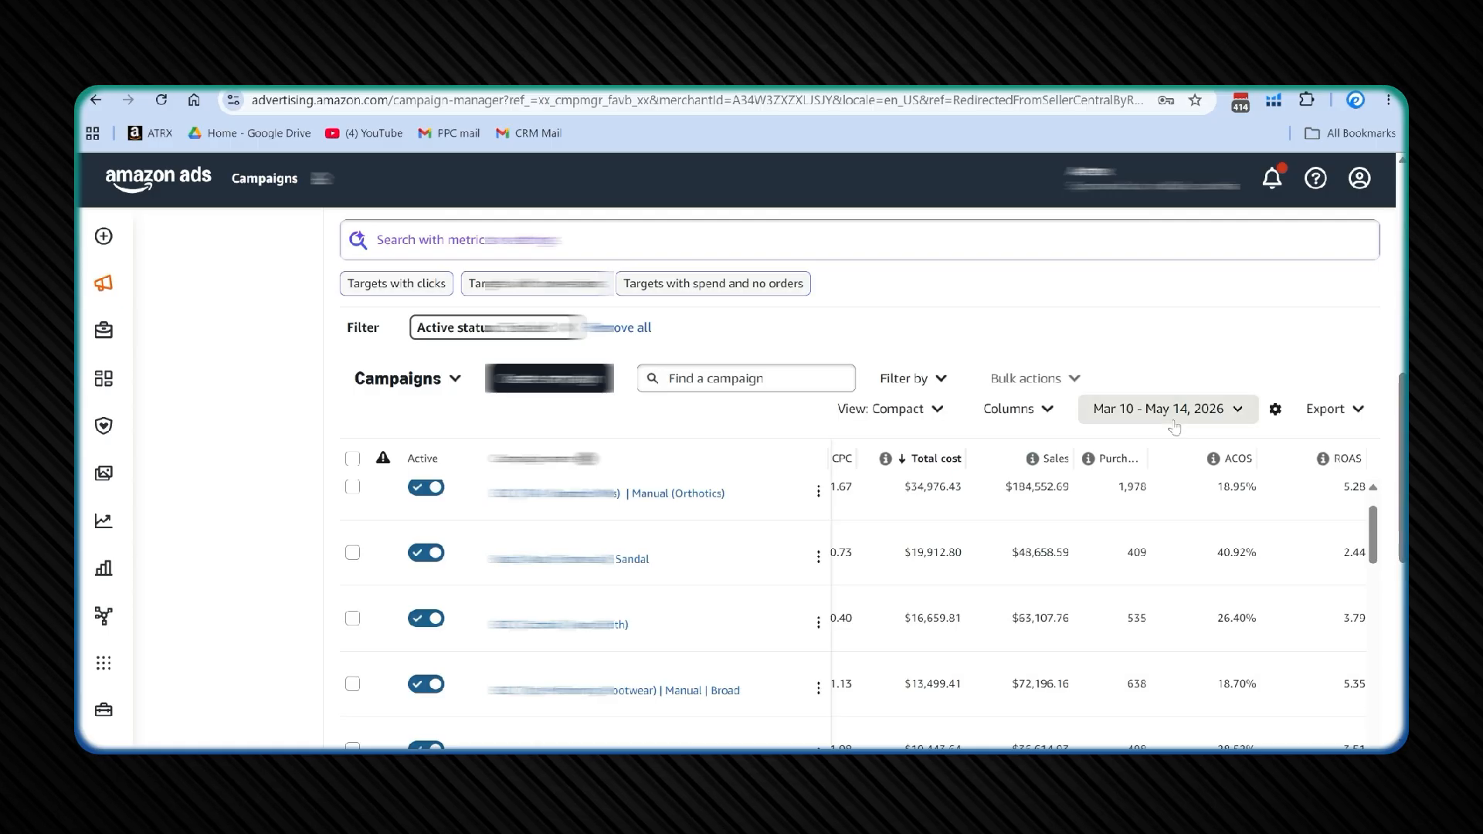
click(1168, 417)
click(644, 578)
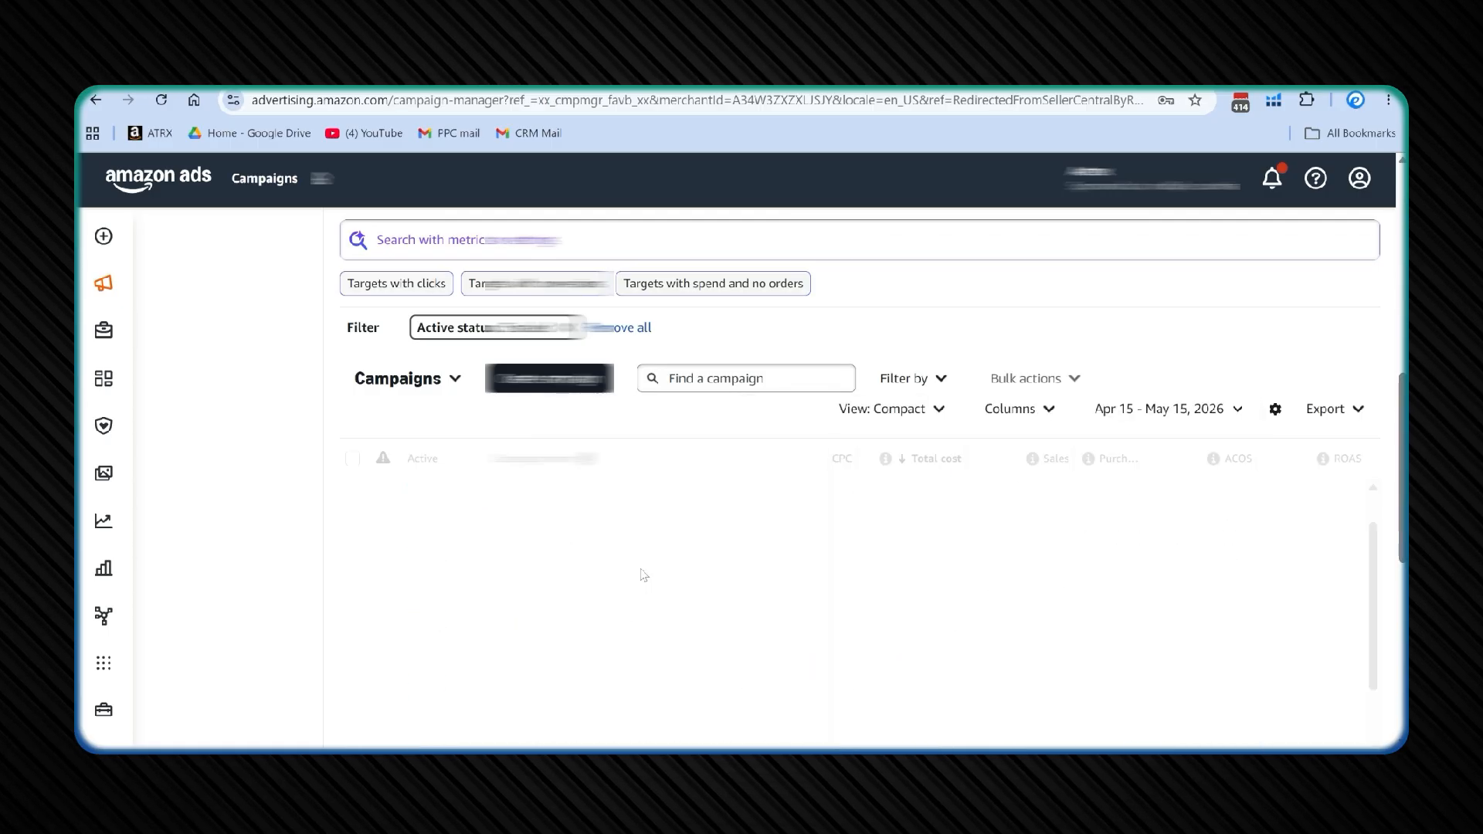
Filter the campaign list by targeting to show only Automatic Targeting campaigns.
scroll(1016, 463, down, 1)
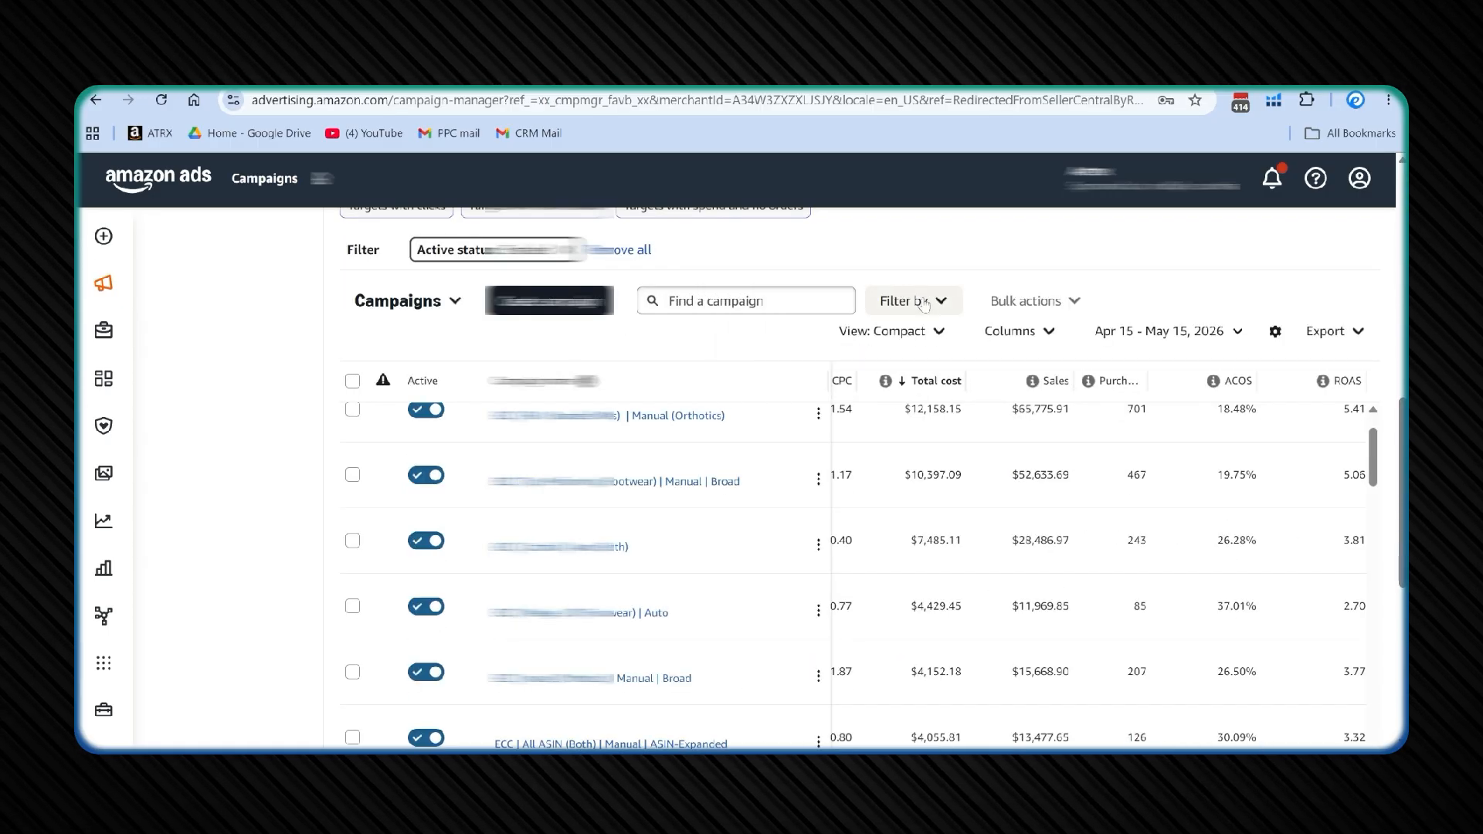
click(923, 303)
click(957, 433)
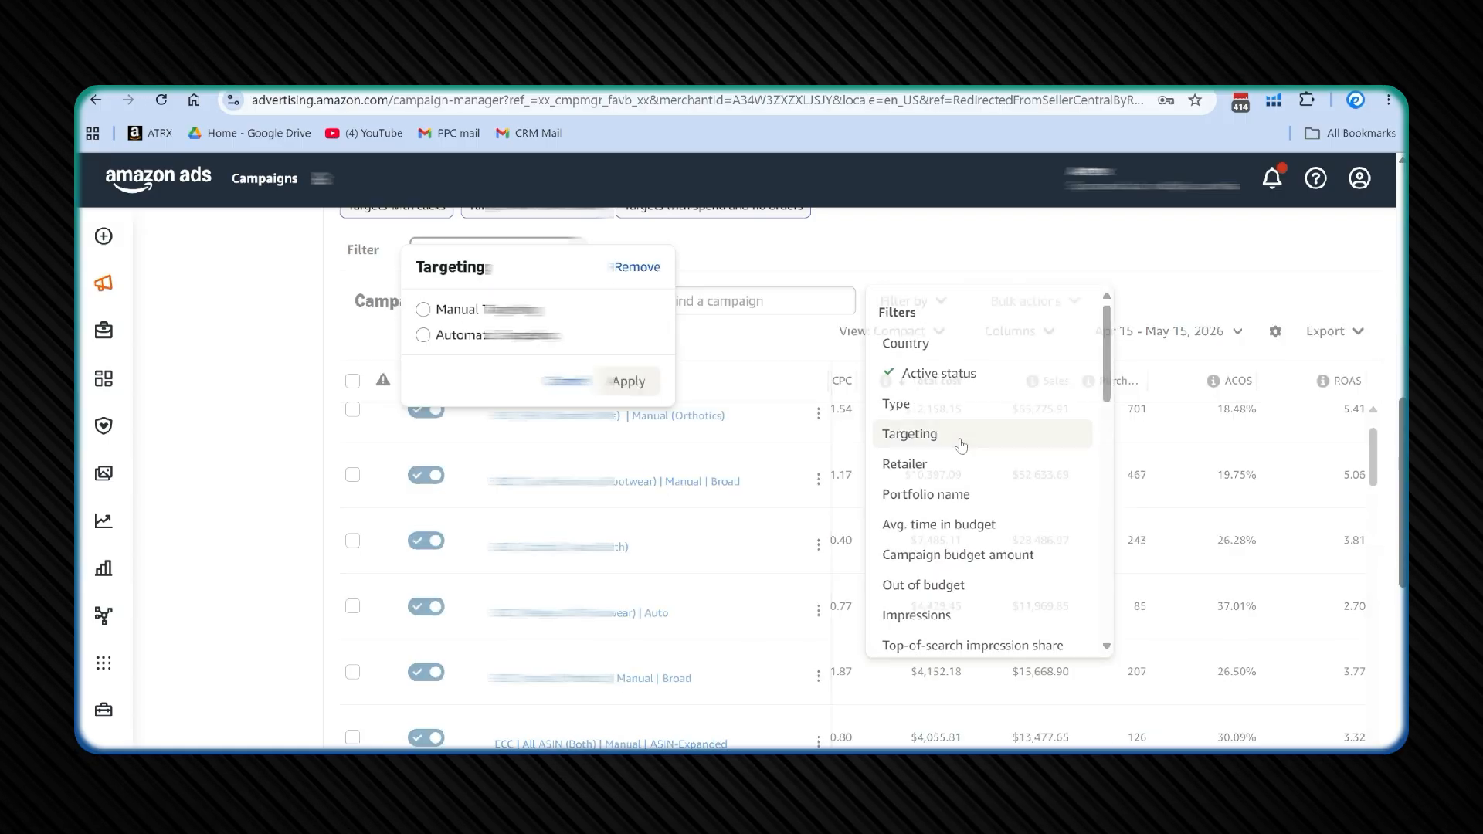
click(423, 334)
click(628, 381)
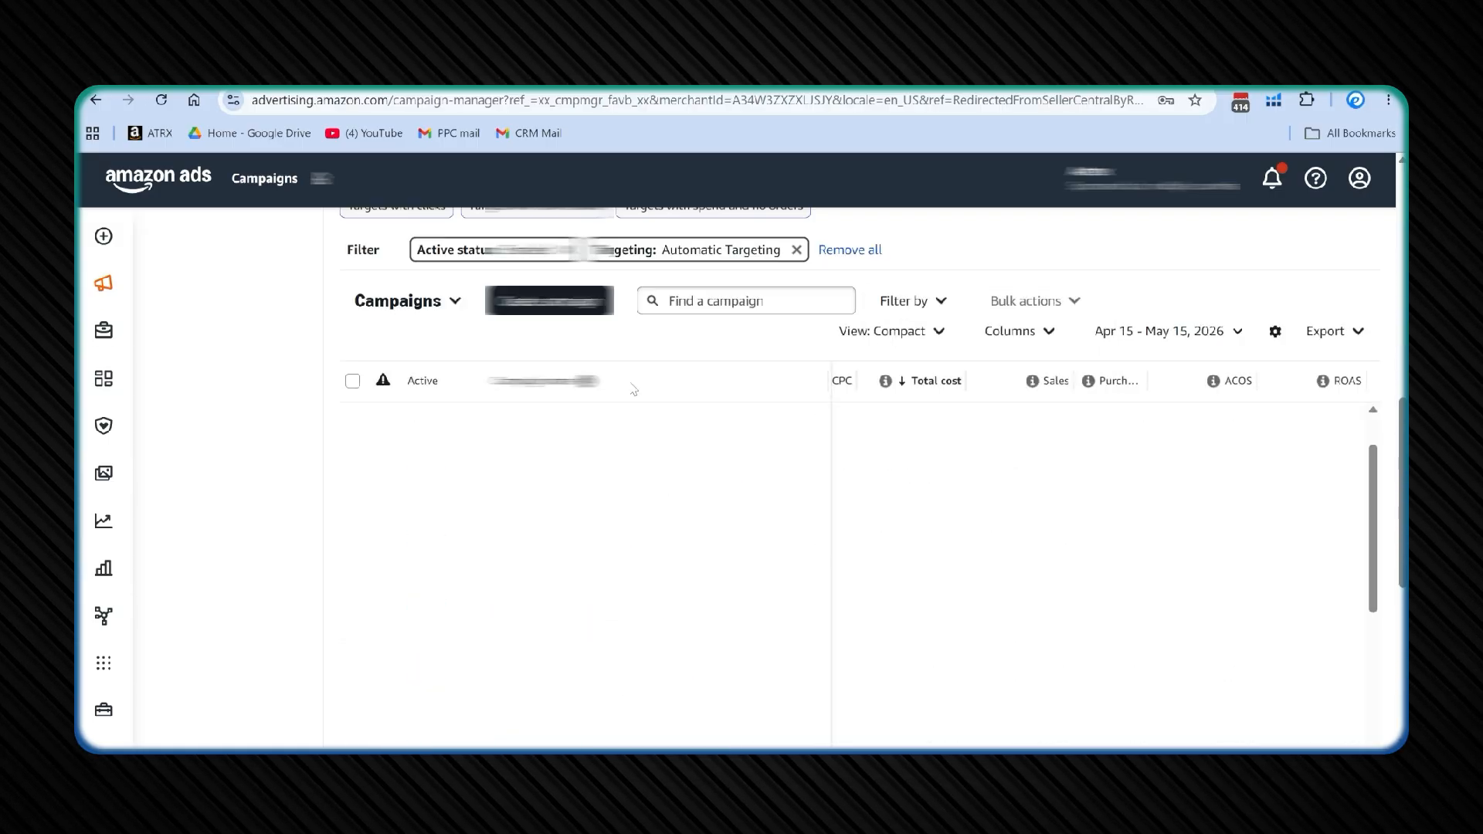
drag(1400, 520, 1400, 531)
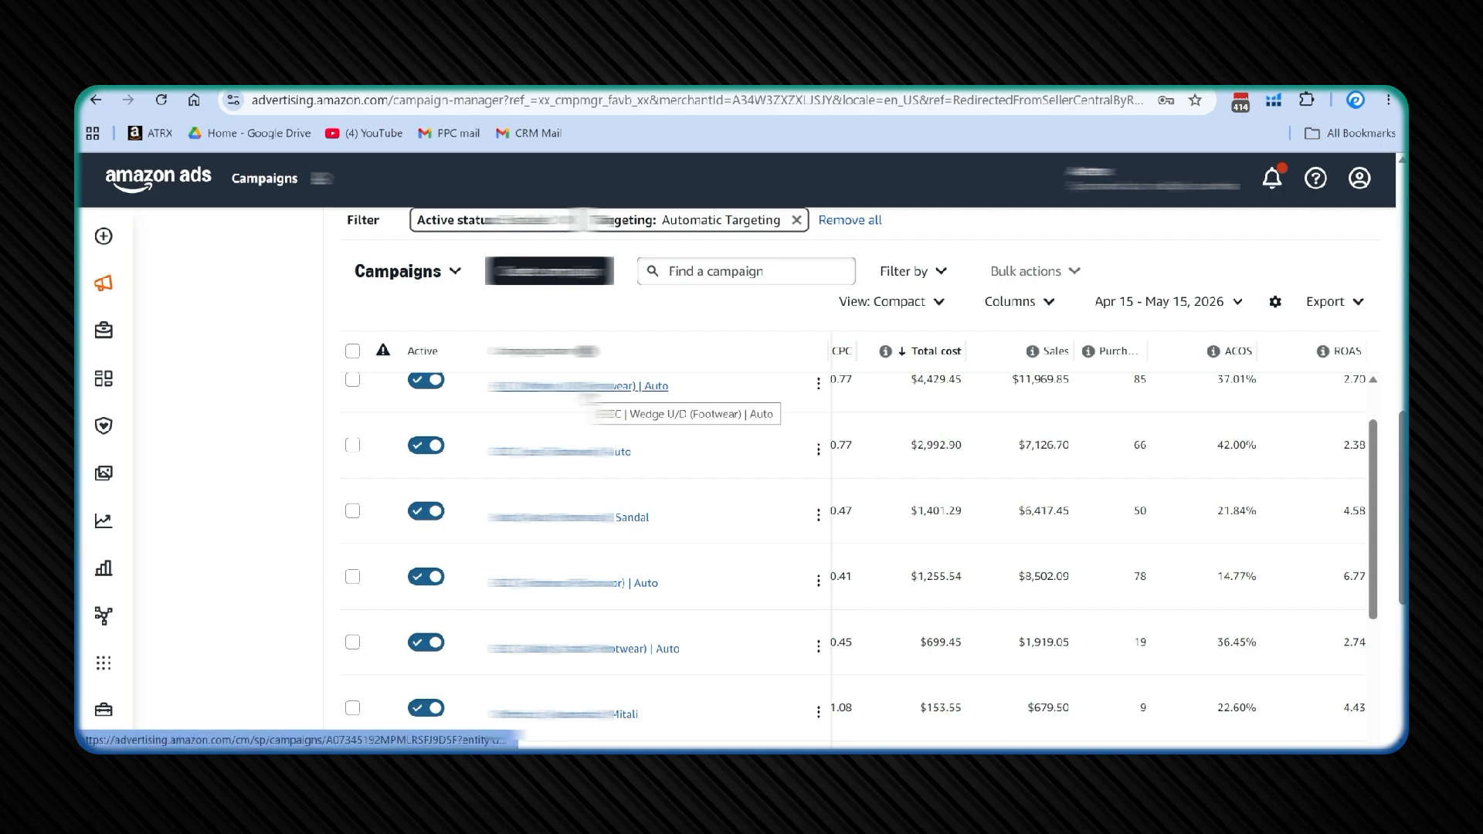
Export the search terms report of the Wedge ad group in the Wedge U/D (Footwear) | Auto campaign.
click(591, 385)
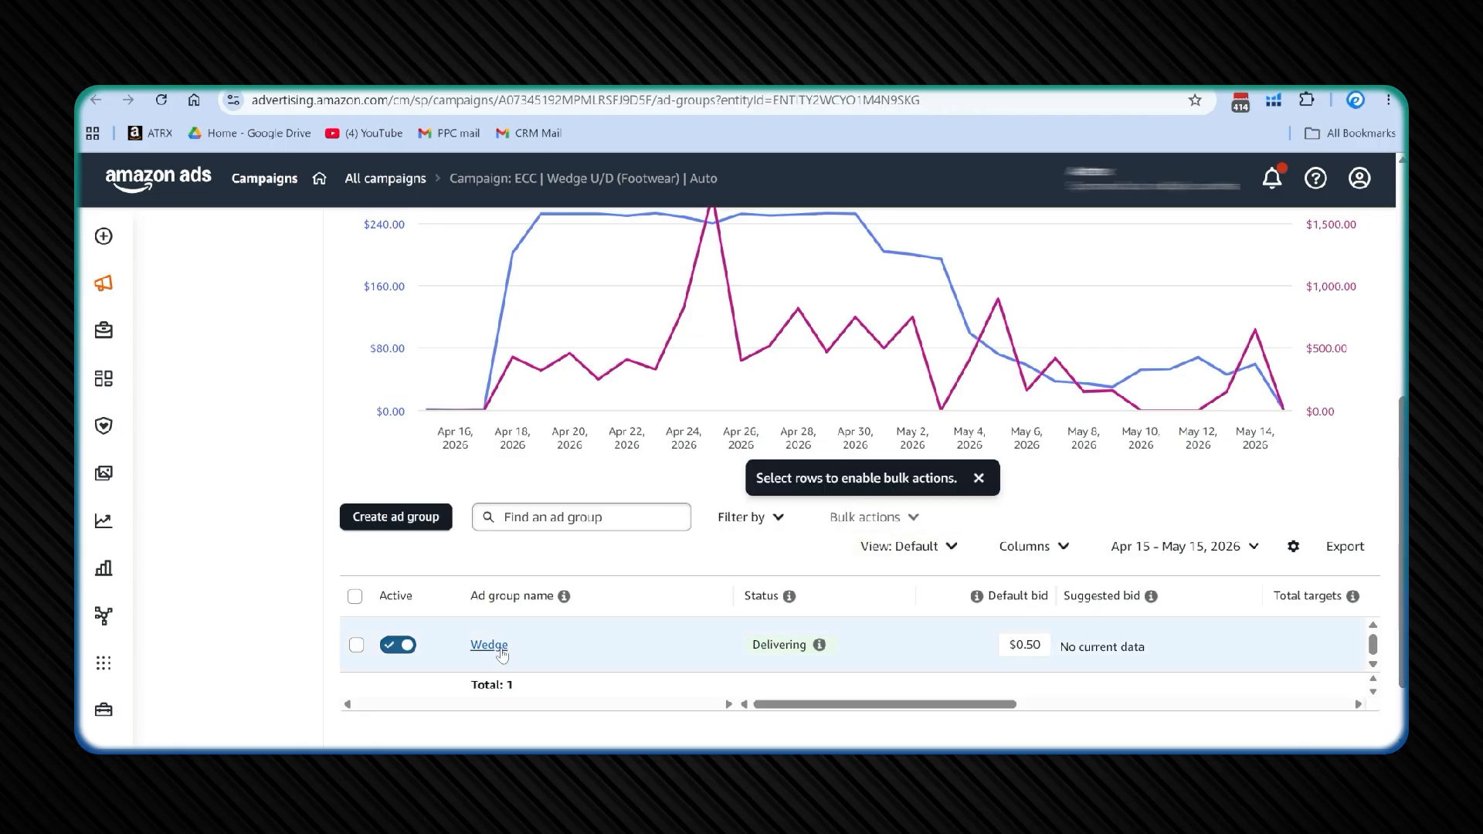
click(489, 644)
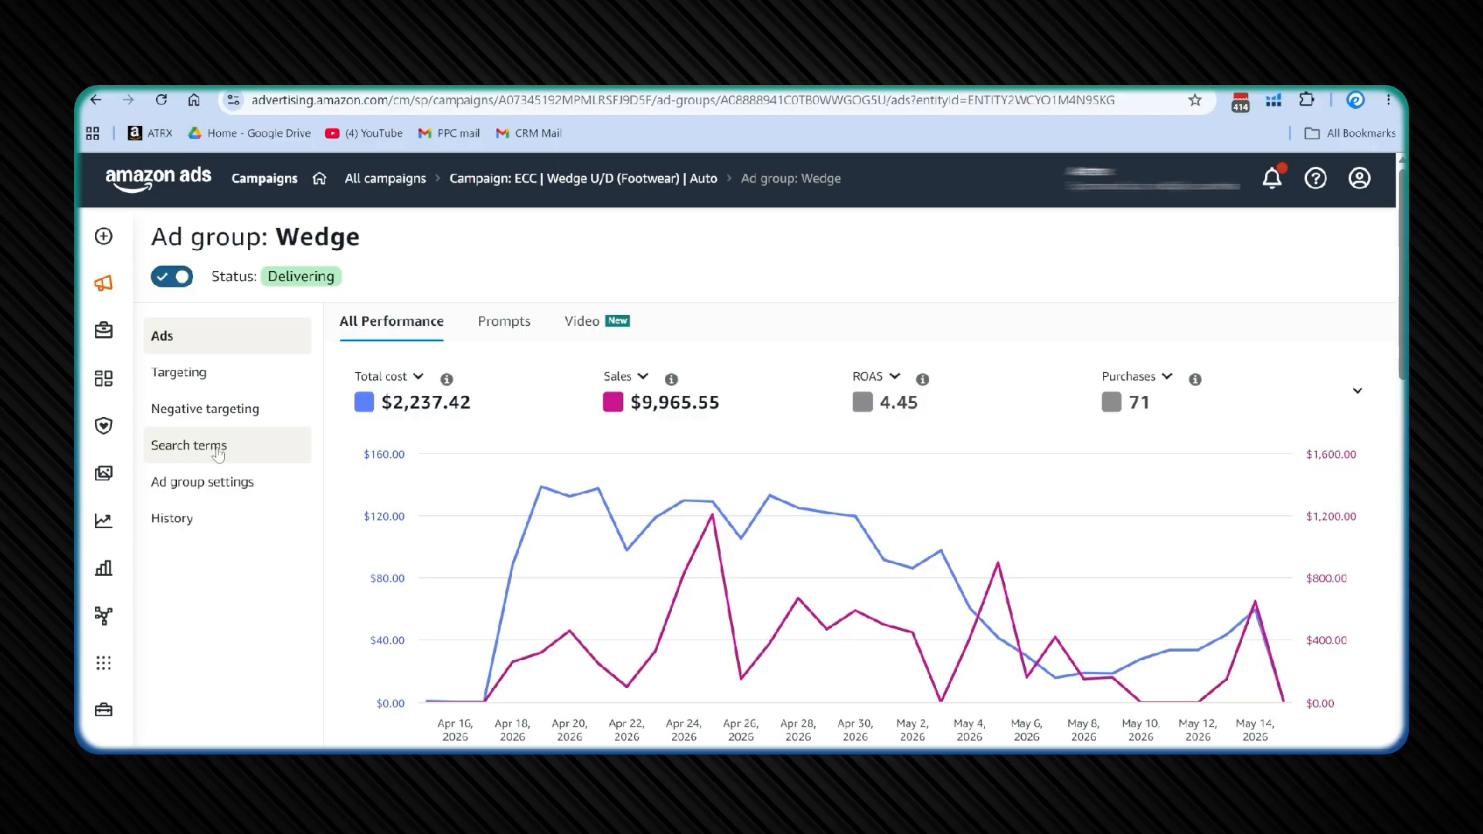
click(219, 454)
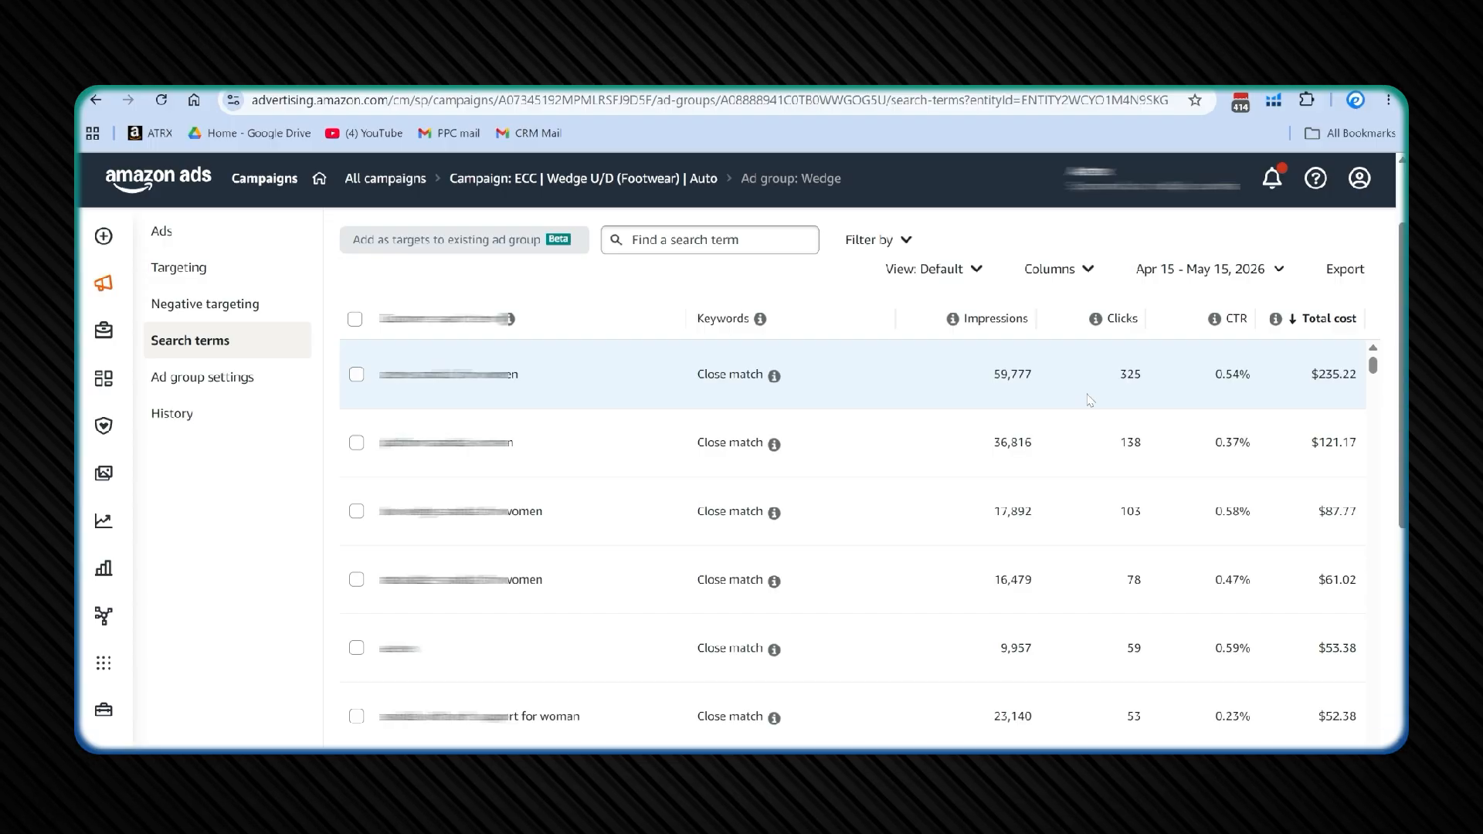
scroll(1089, 399, up, 1)
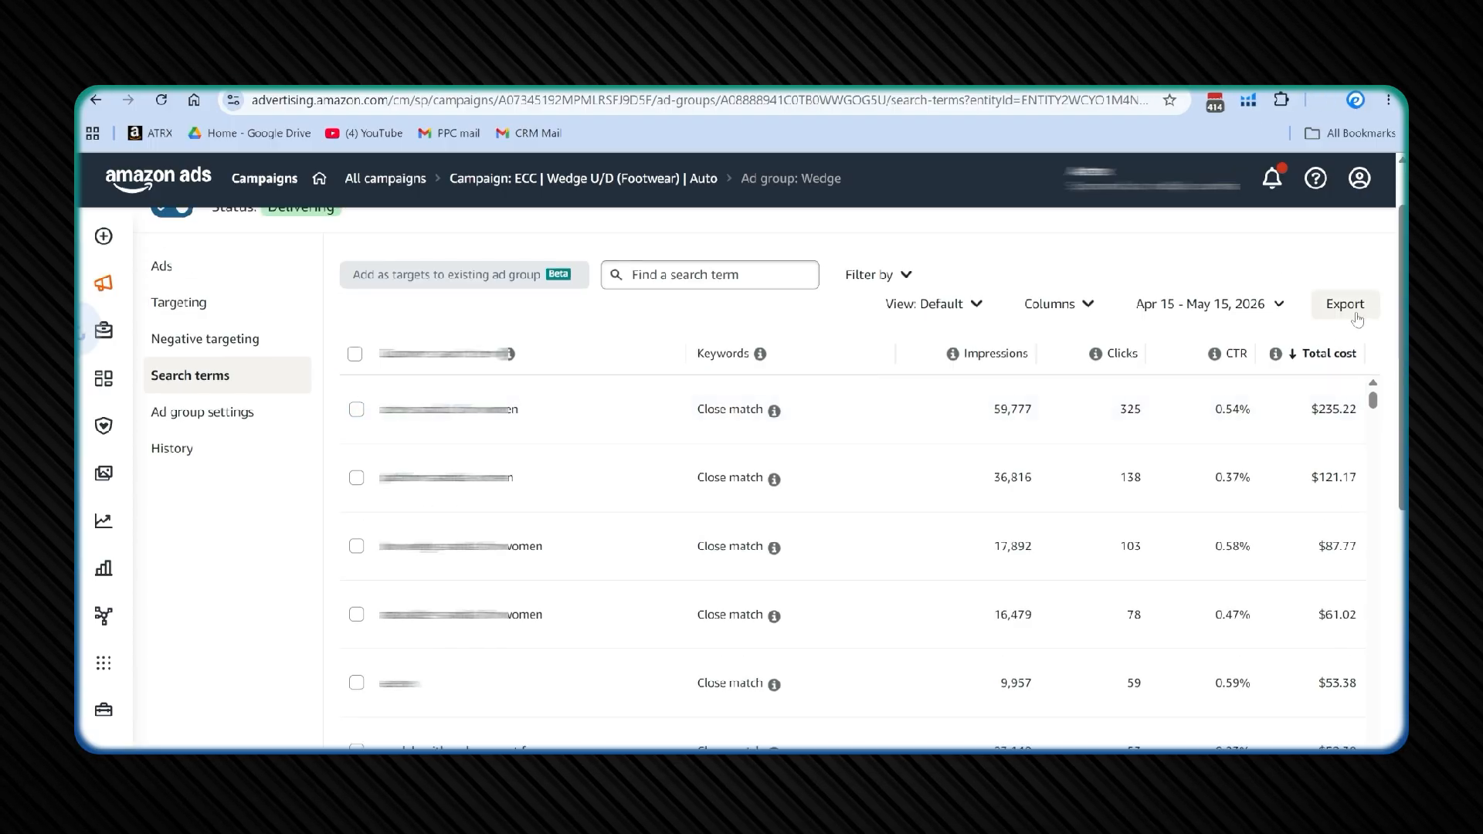
click(1348, 305)
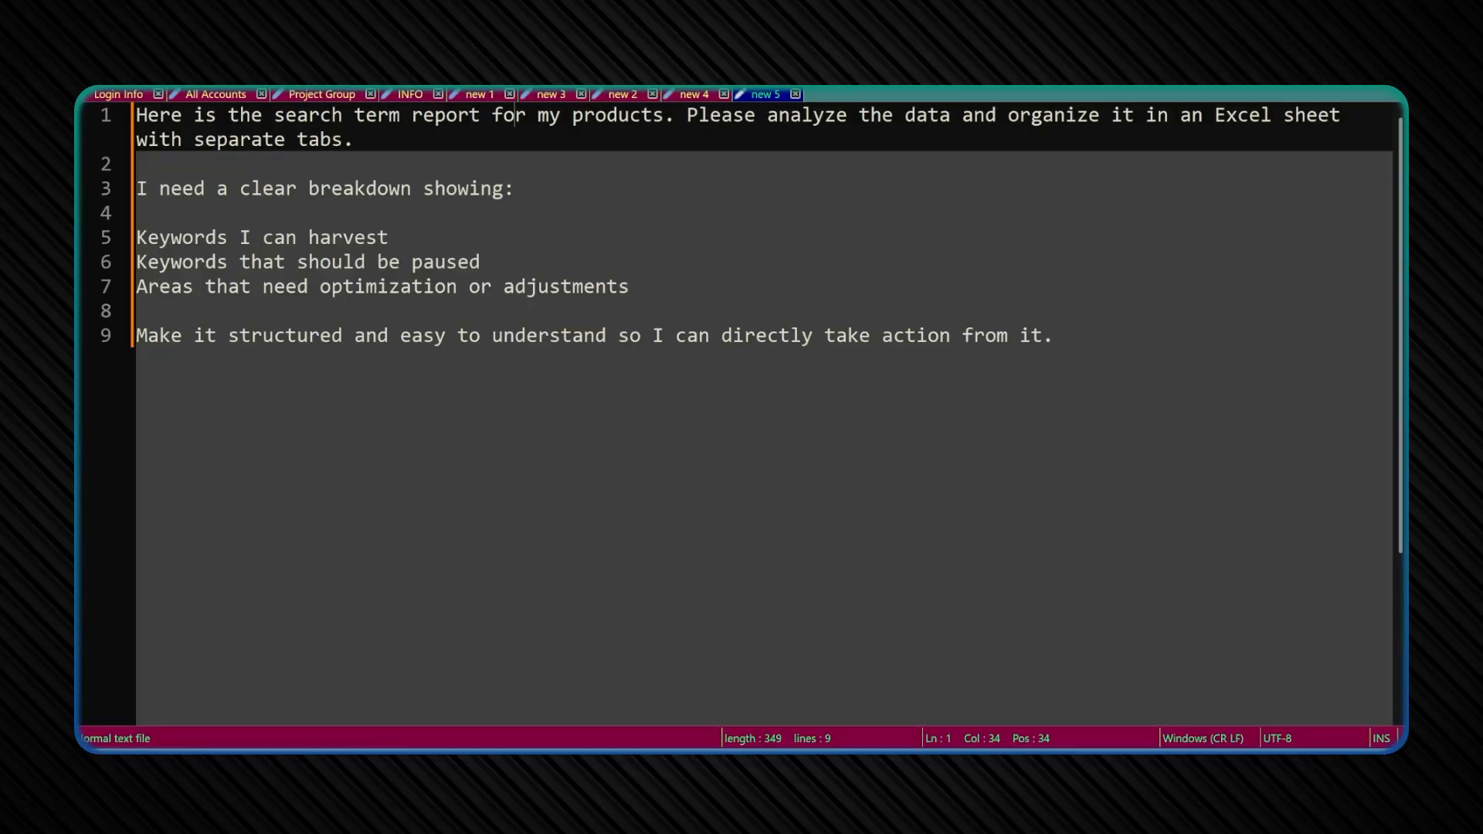
Copy the search term analysis prompt, asking for an Excel sheet of keywords to harvest, pause and optimize, into a new Claude chat.
drag(1052, 335, 80, 115)
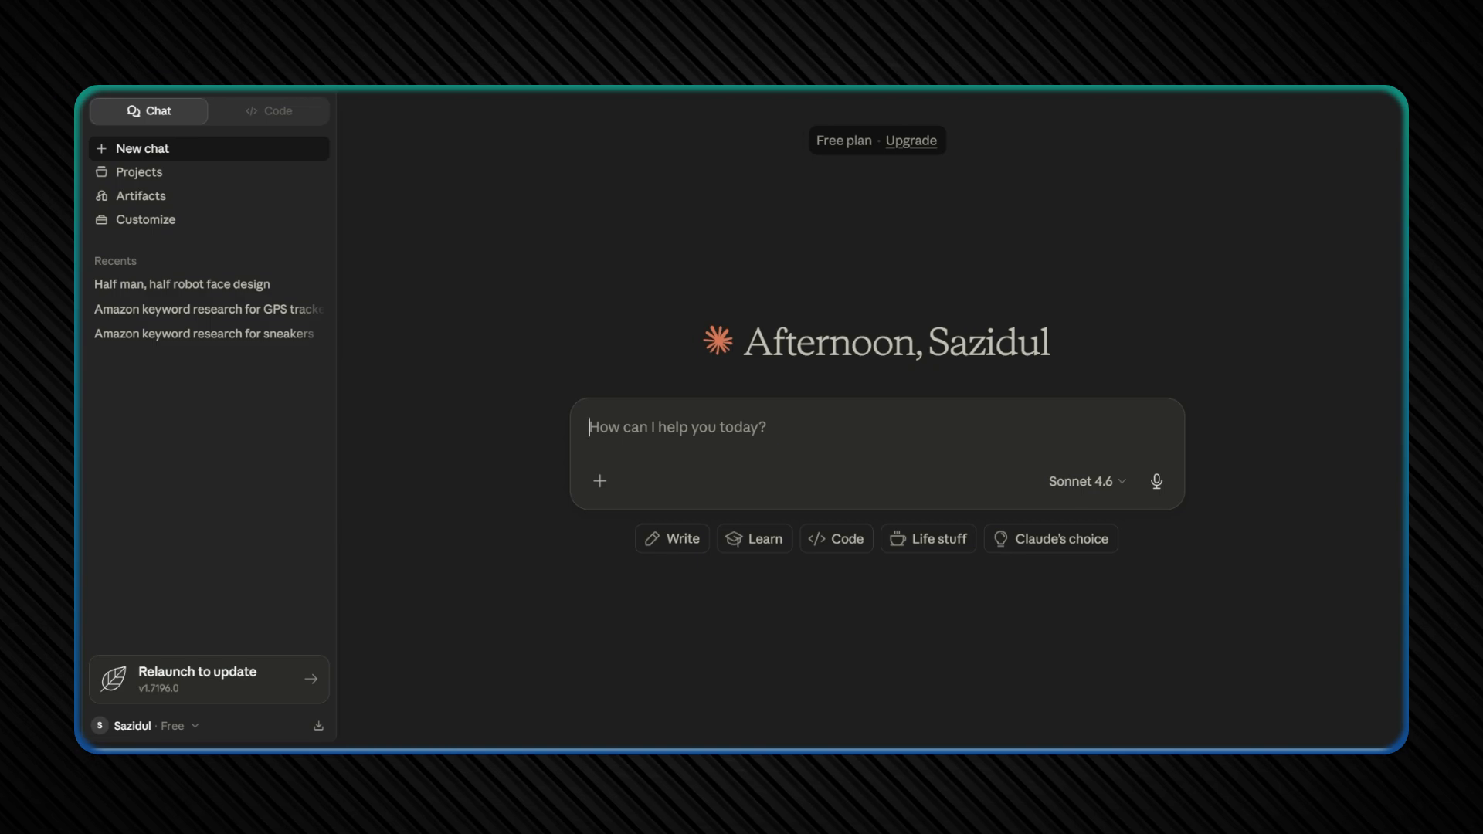
text(Here is the search term report for my products. Please analyze the data and organize it in an Excel sheet with separate tabs. I need a clear breakdown showing: Keywords I can harvest Keywords that should be paused Areas that need optimization or adjustments Make it structured and easy to understand so I can directly take action from it.)
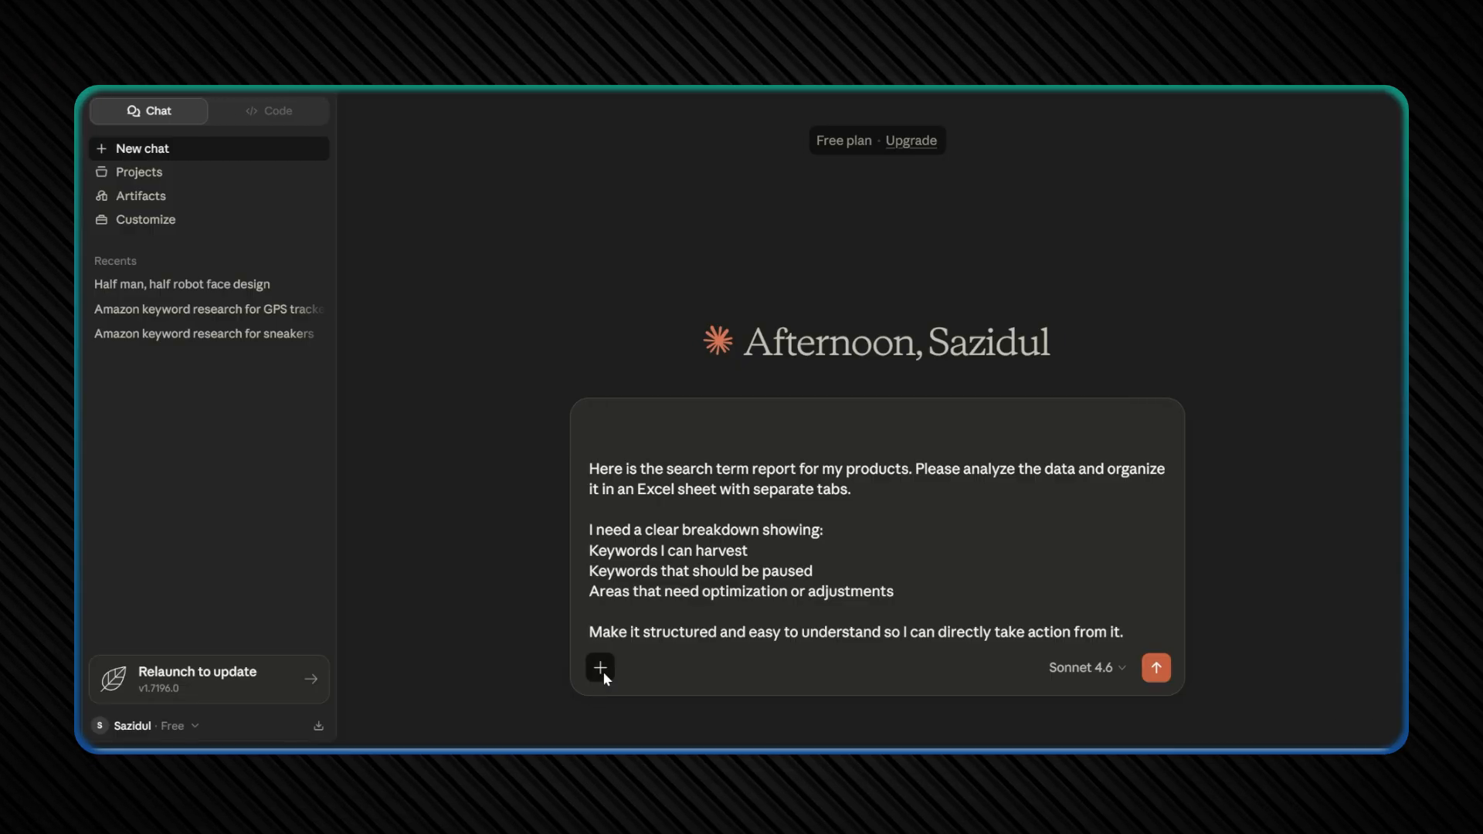
Attach the Sponsored_Products_SearchTerm_May_15_2026 CSV file from Downloads and send the prompt.
click(600, 669)
click(670, 463)
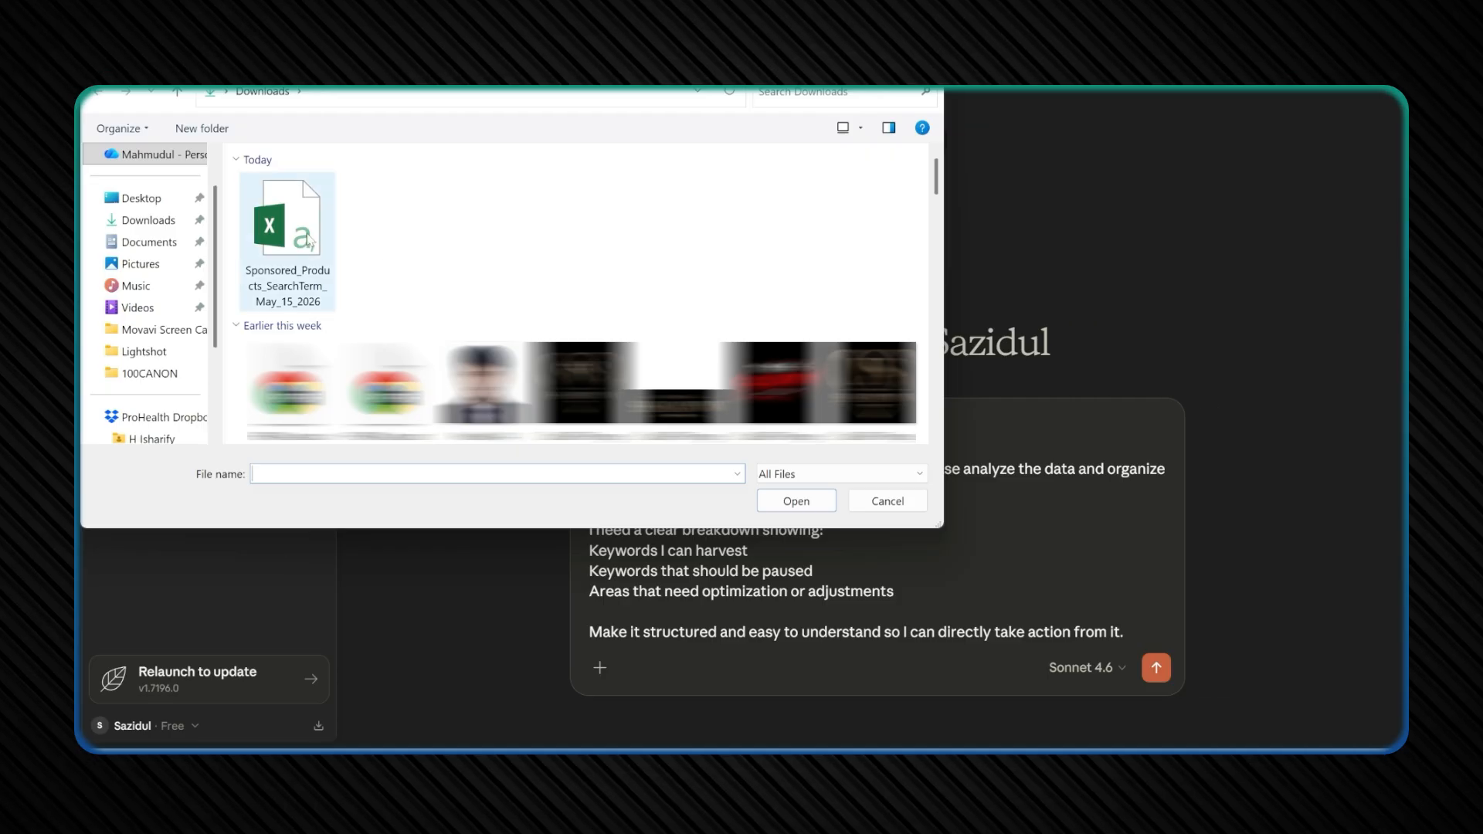
click(290, 239)
click(790, 502)
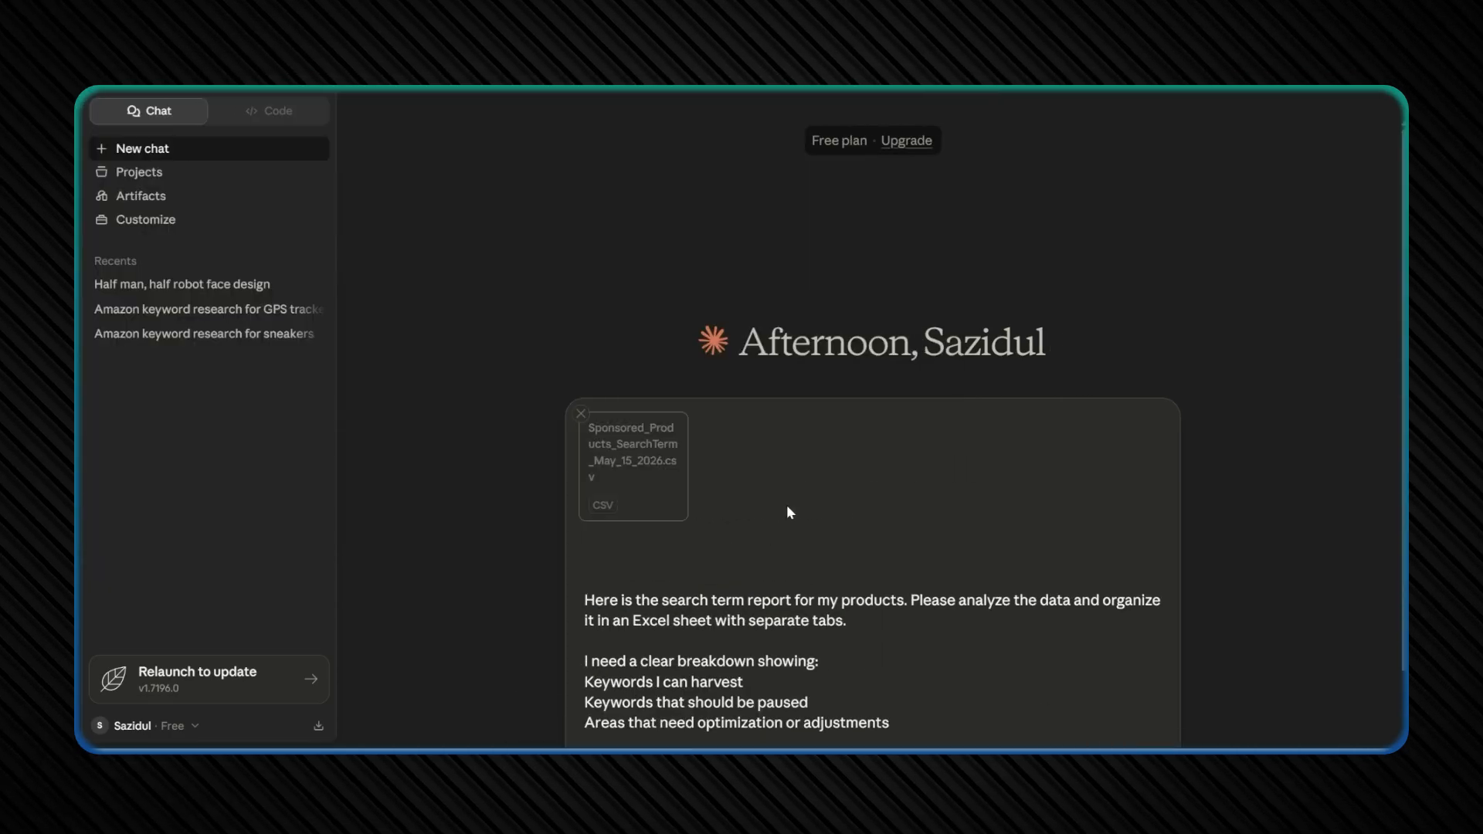
click(1152, 722)
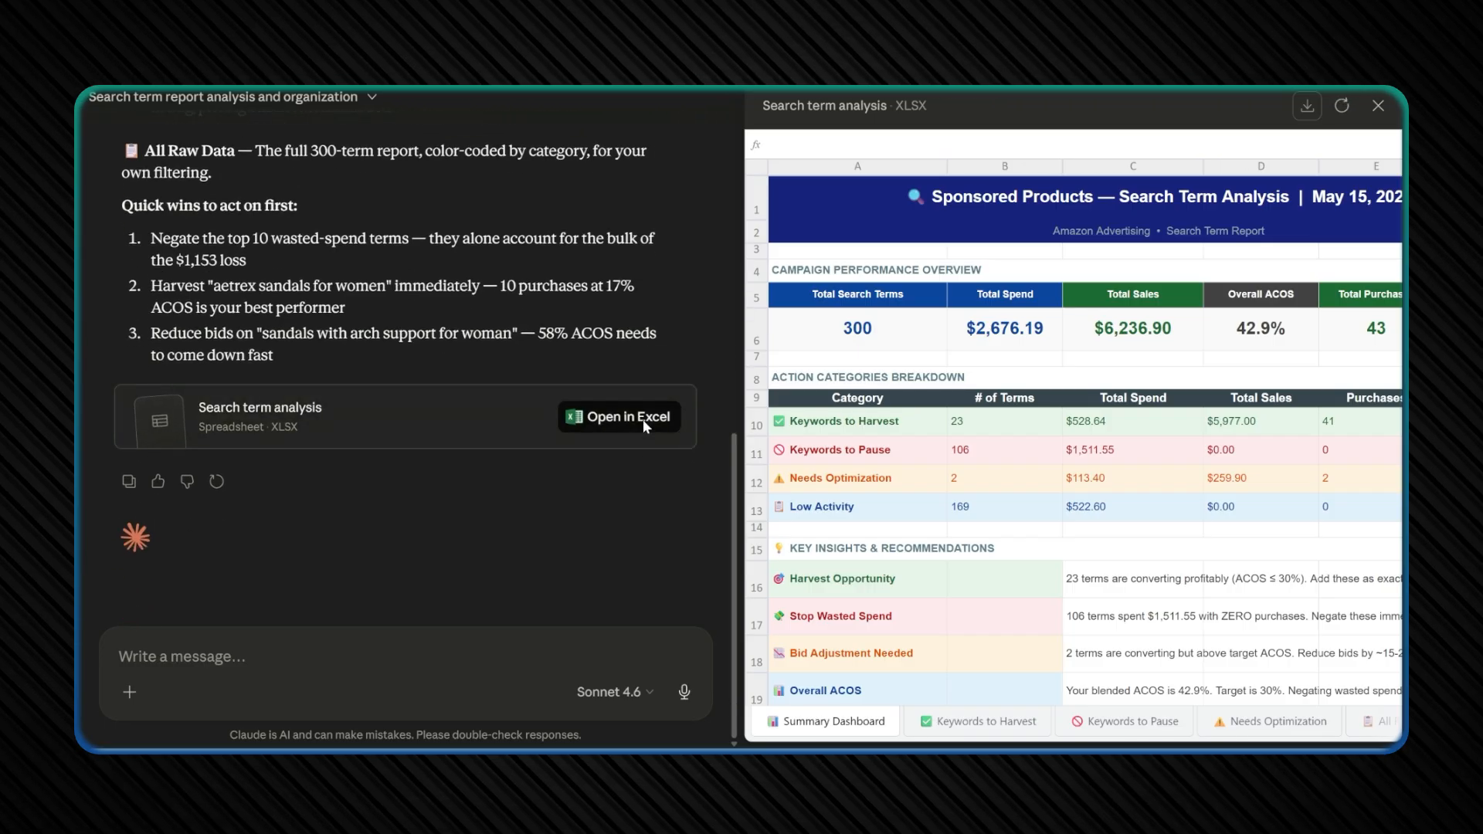
Open the generated search term analysis in Excel and review the Summary Dashboard's performance overview, action categories and key recommendations.
click(644, 424)
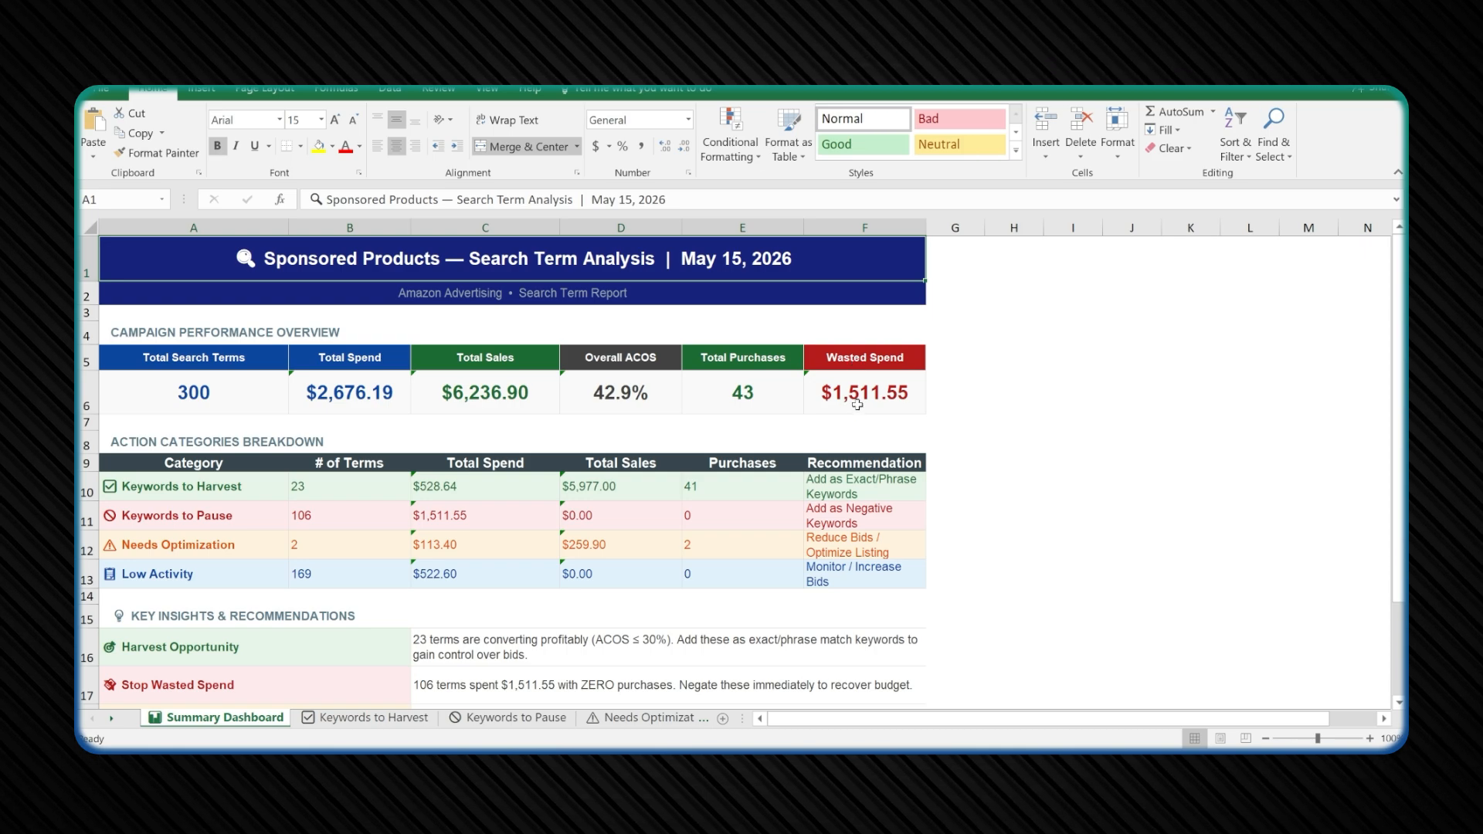
scroll(146, 379, down, 3)
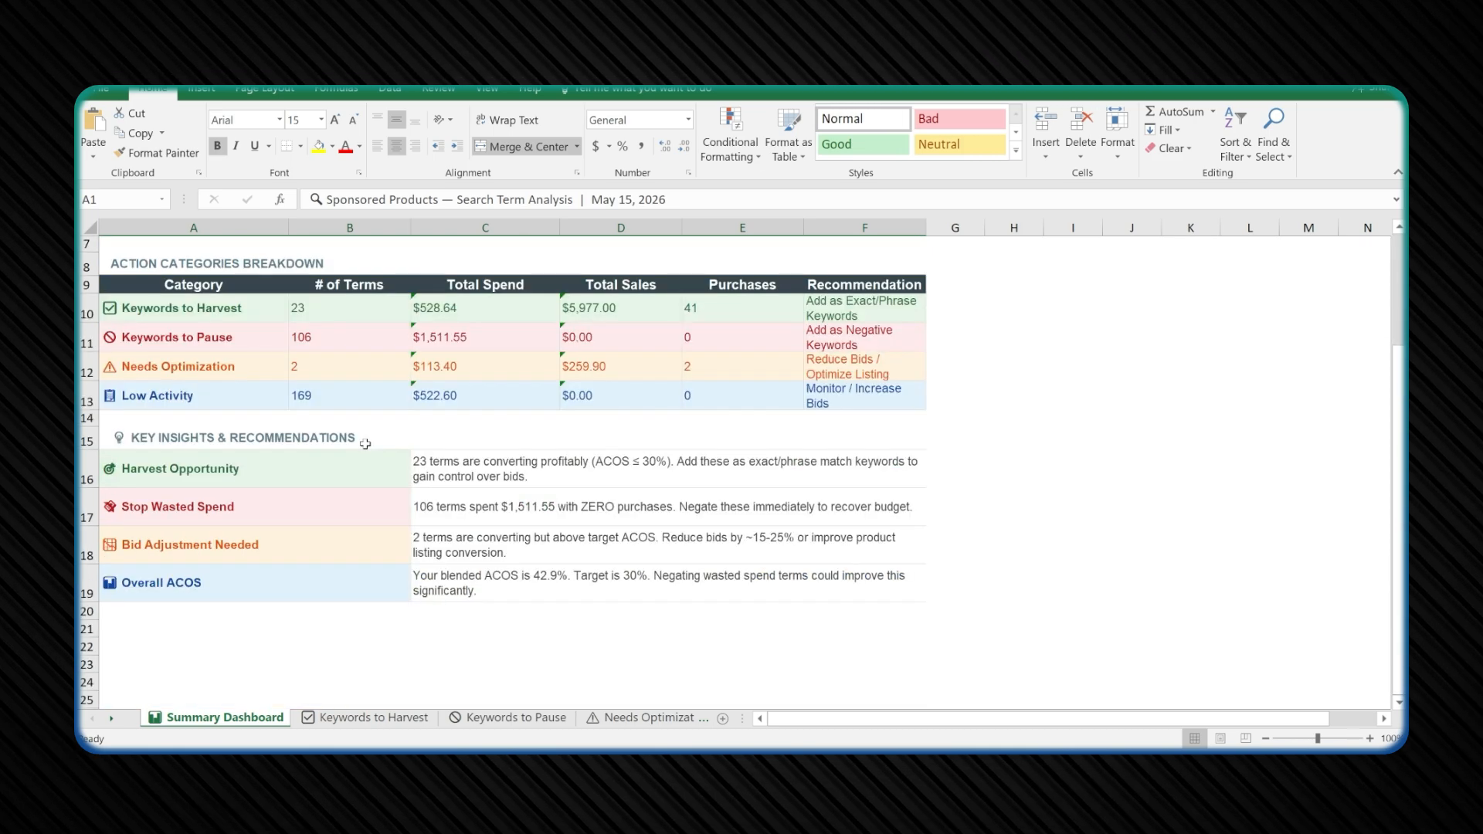
scroll(154, 363, up, 2)
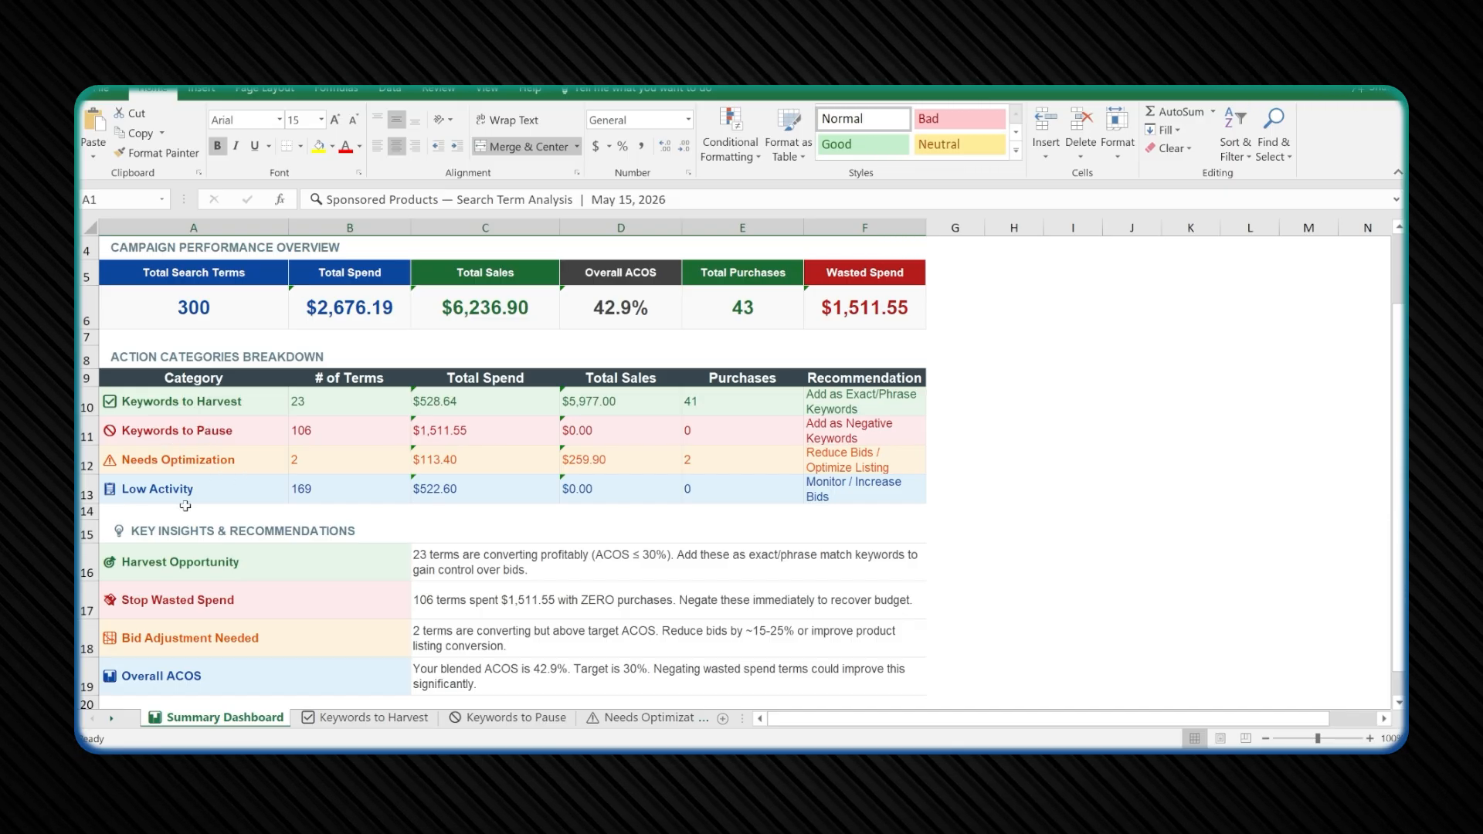
scroll(186, 506, down, 2)
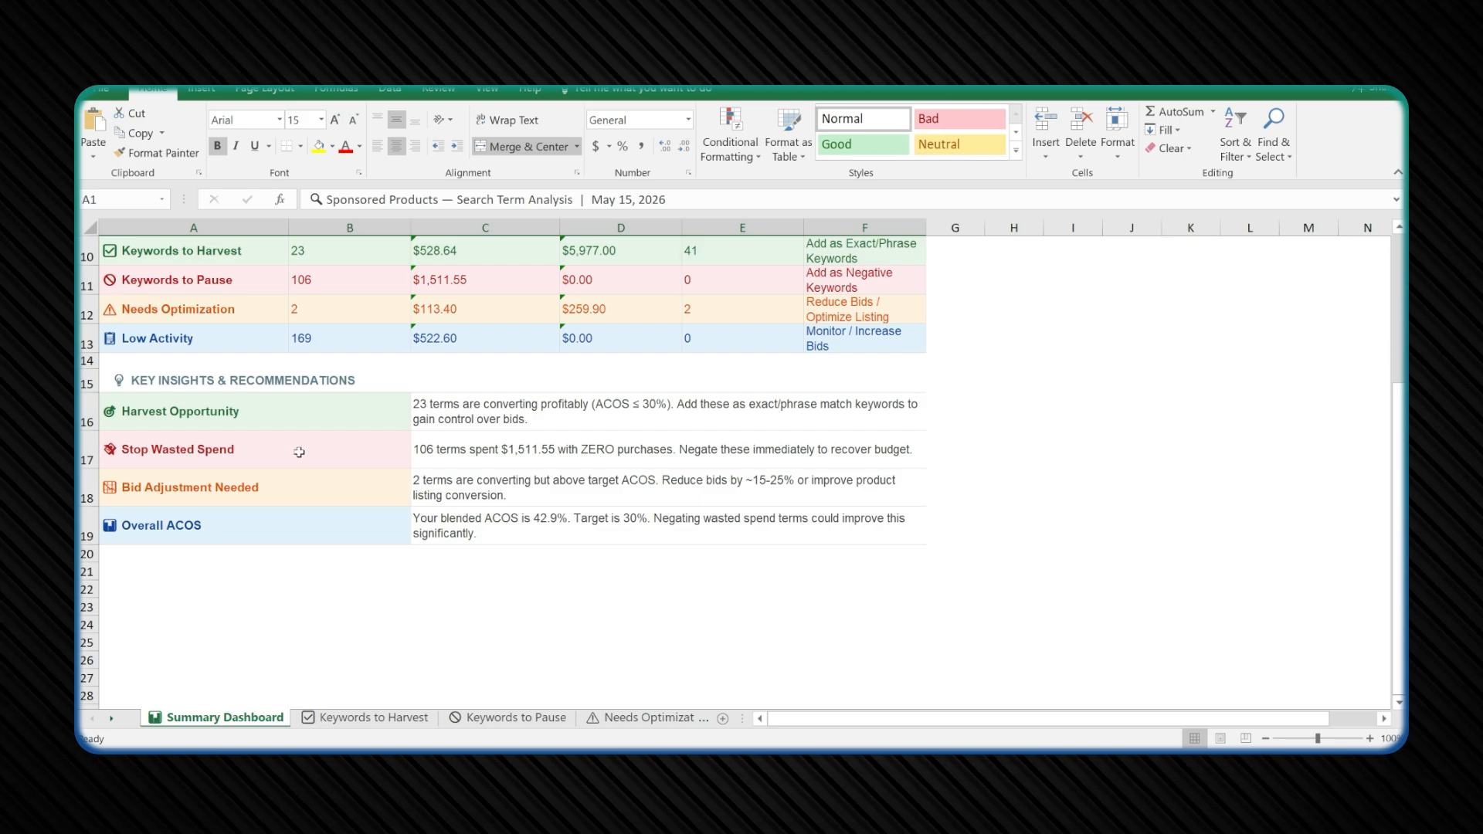
scroll(299, 452, up, 2)
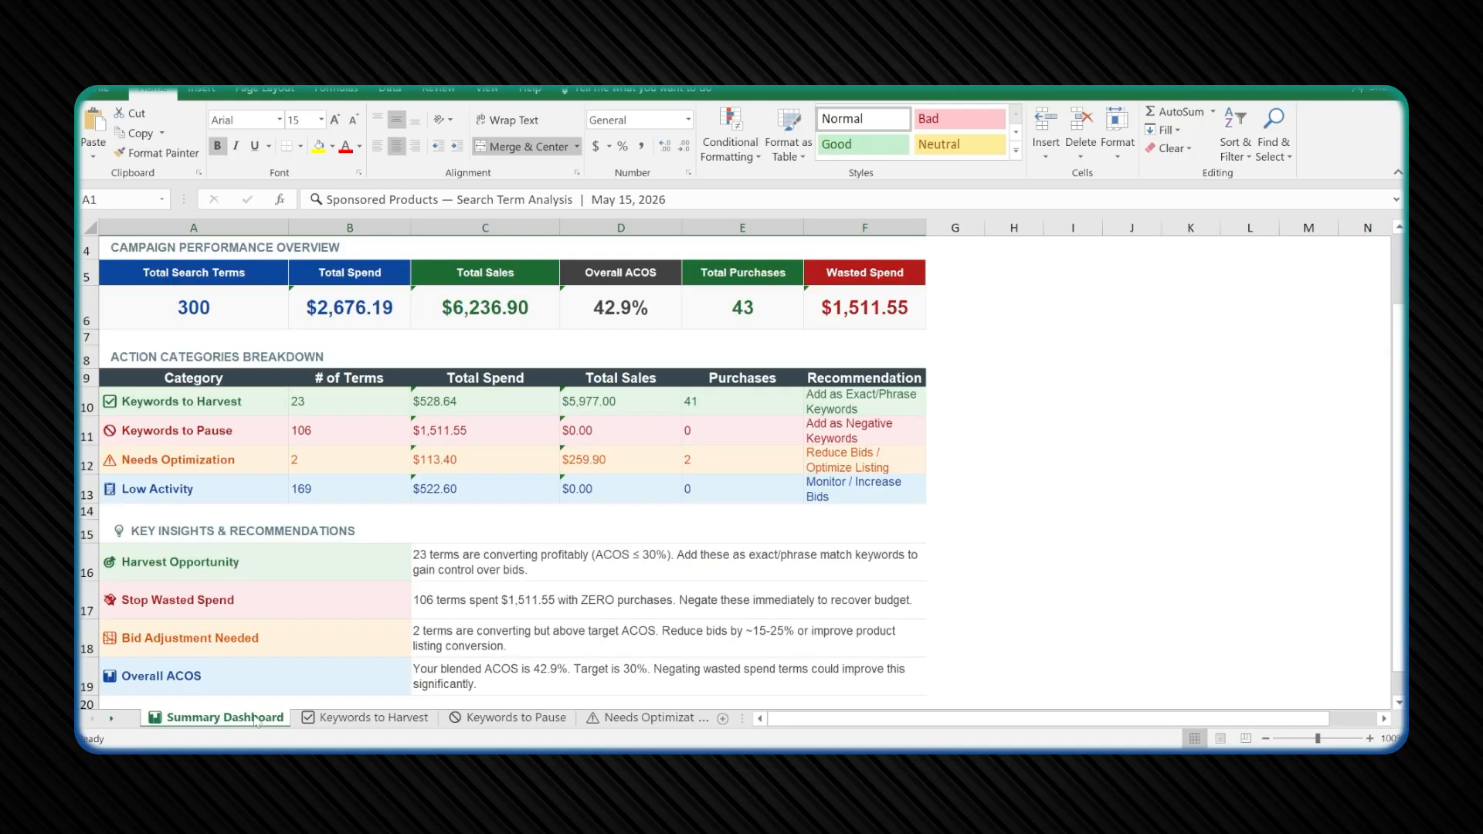
On the Keywords to Harvest sheet, examine the search terms column by column, from match type and impressions through to sales and ACOS.
click(349, 719)
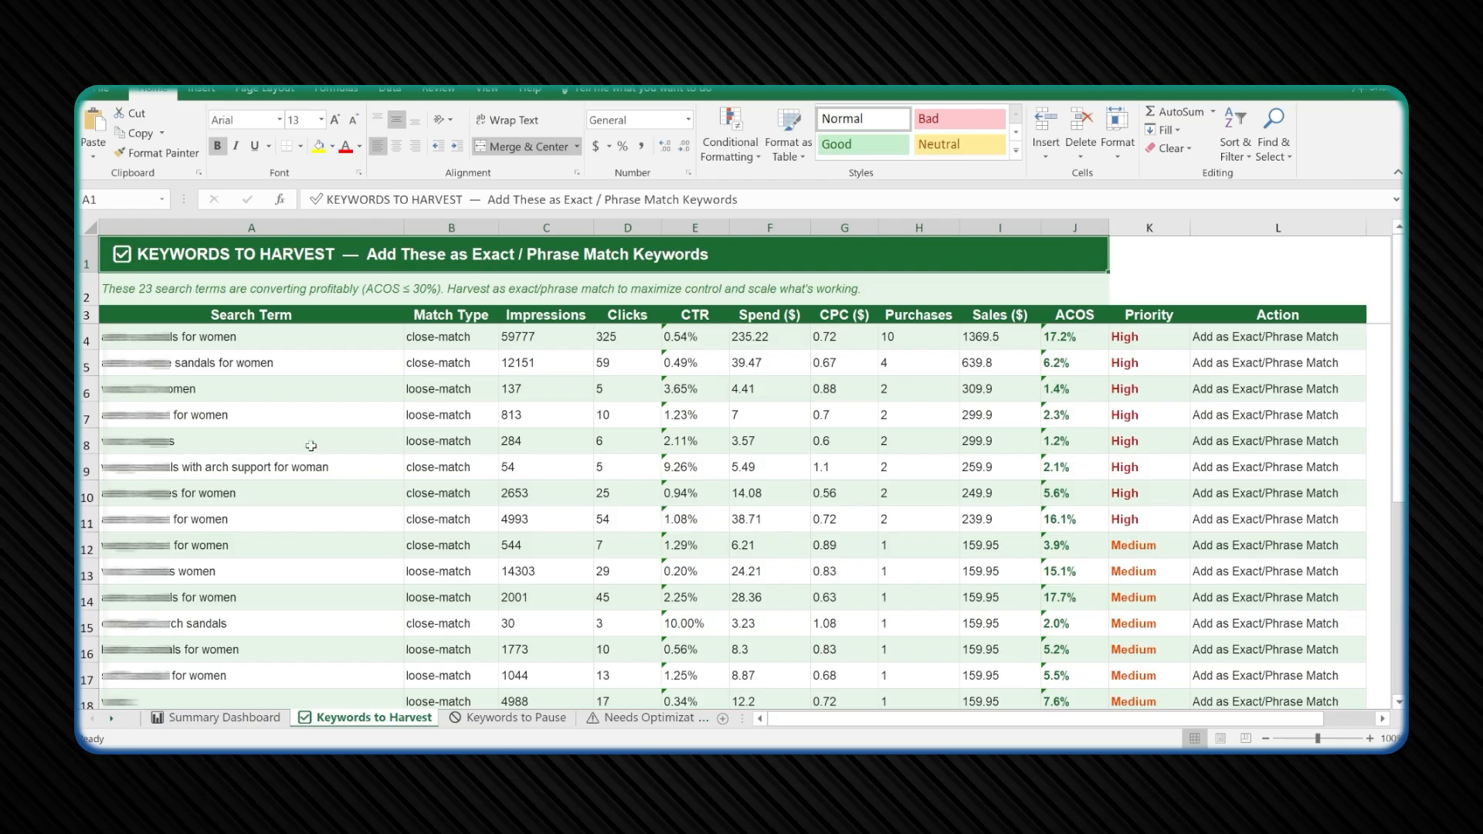
drag(207, 346, 204, 630)
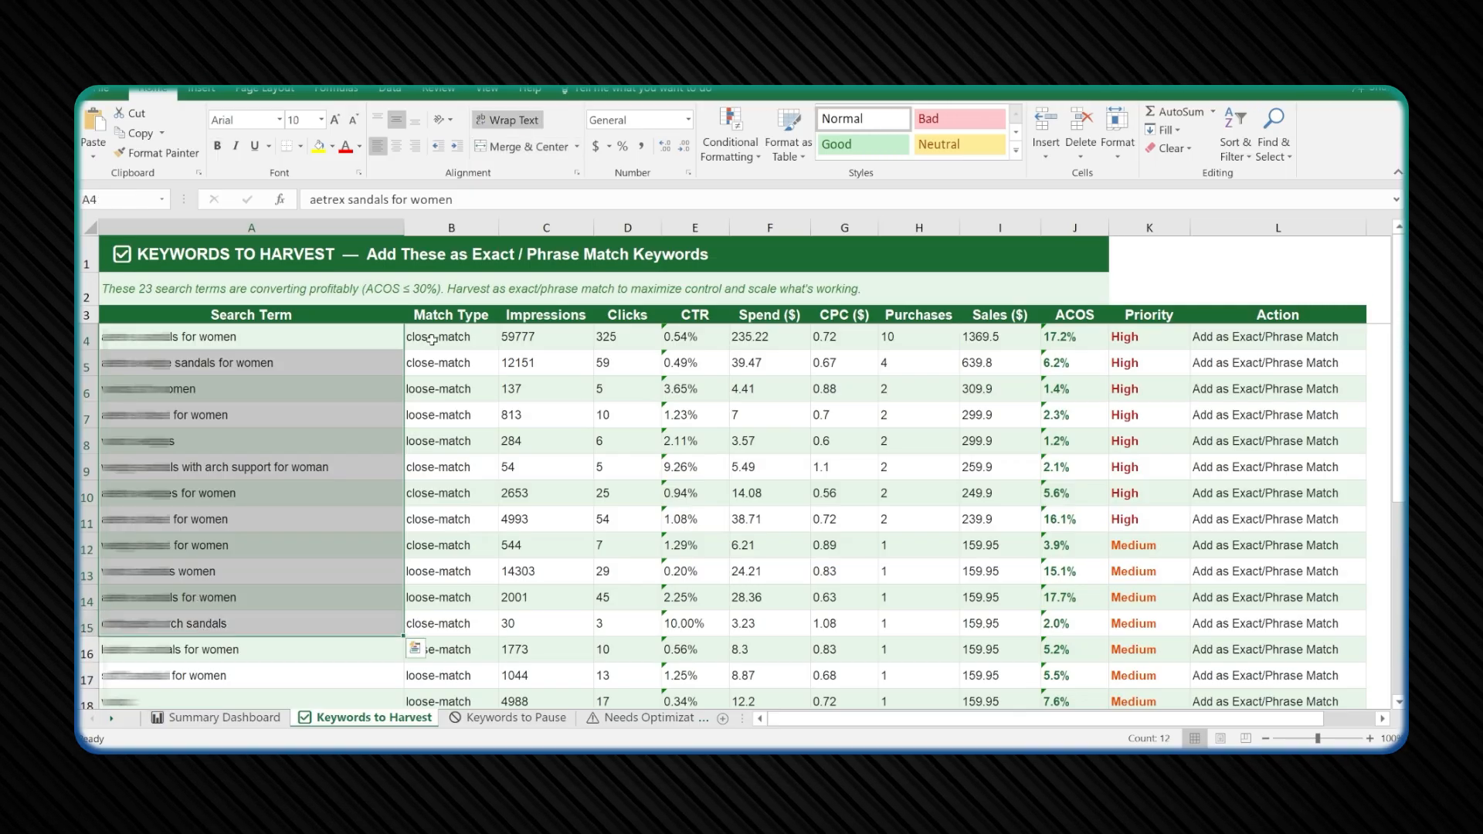
drag(428, 338, 439, 570)
click(530, 336)
drag(530, 336, 532, 626)
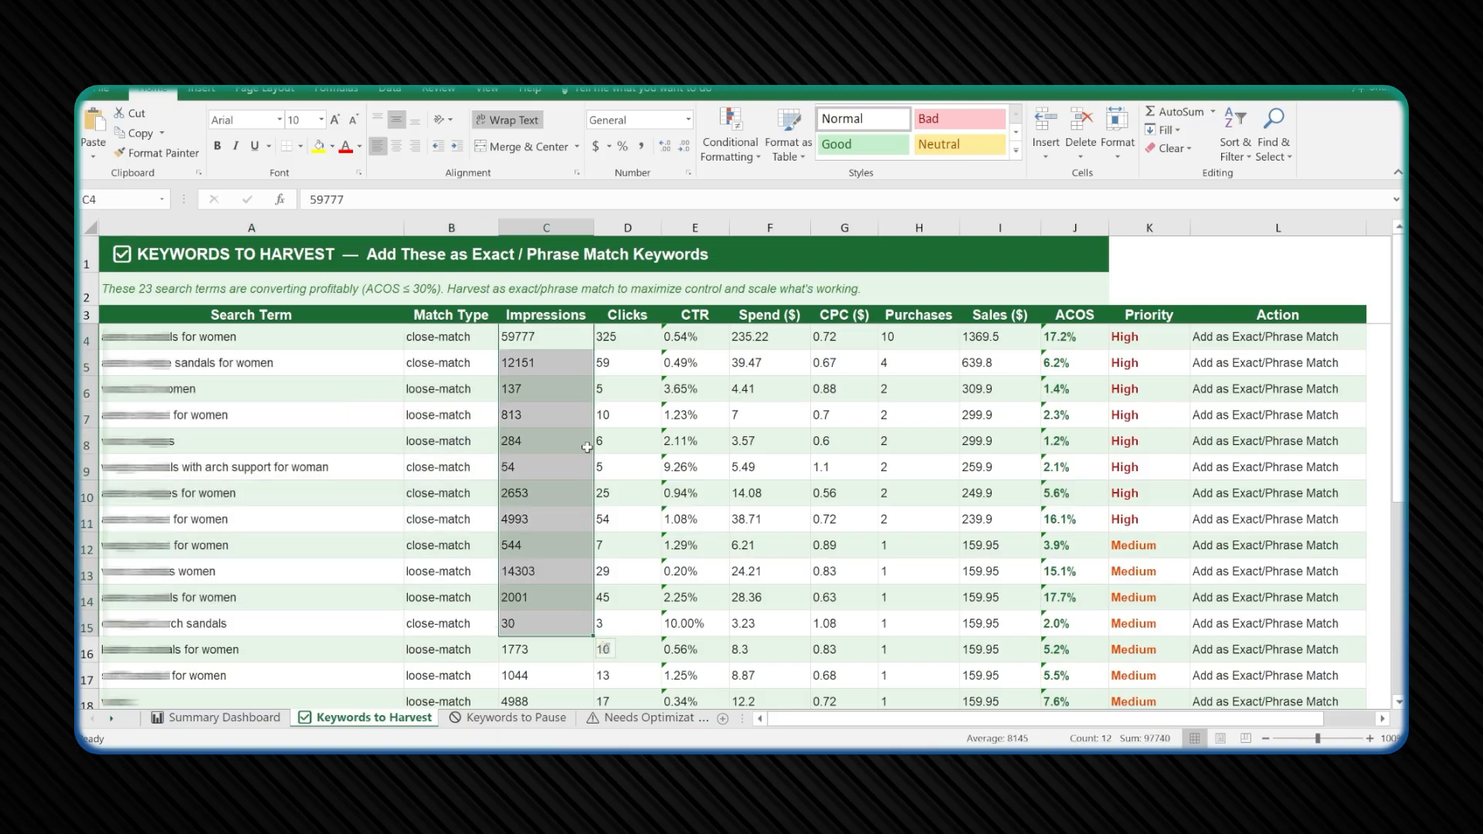
drag(624, 340, 621, 558)
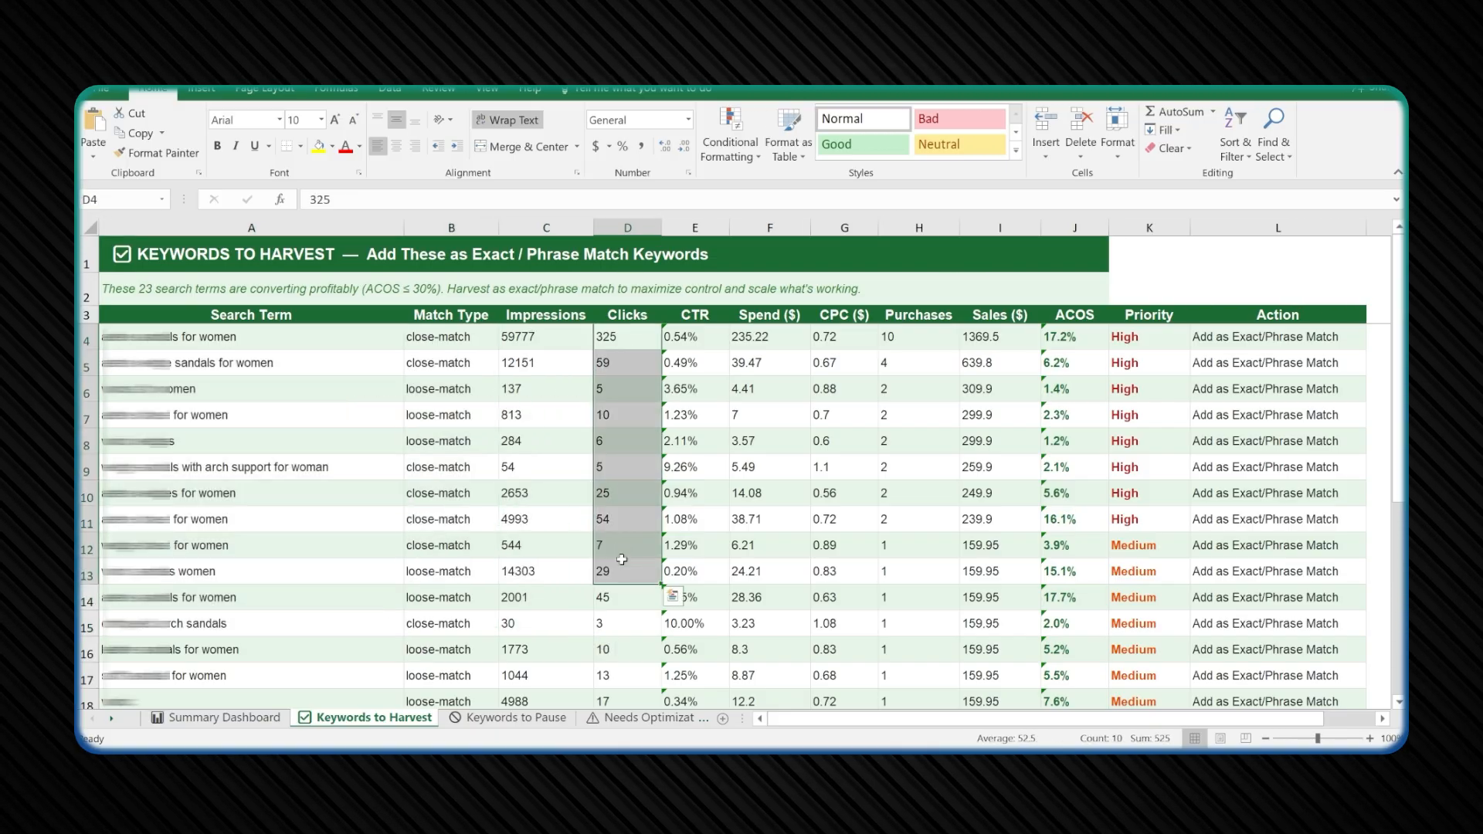
drag(678, 338, 684, 523)
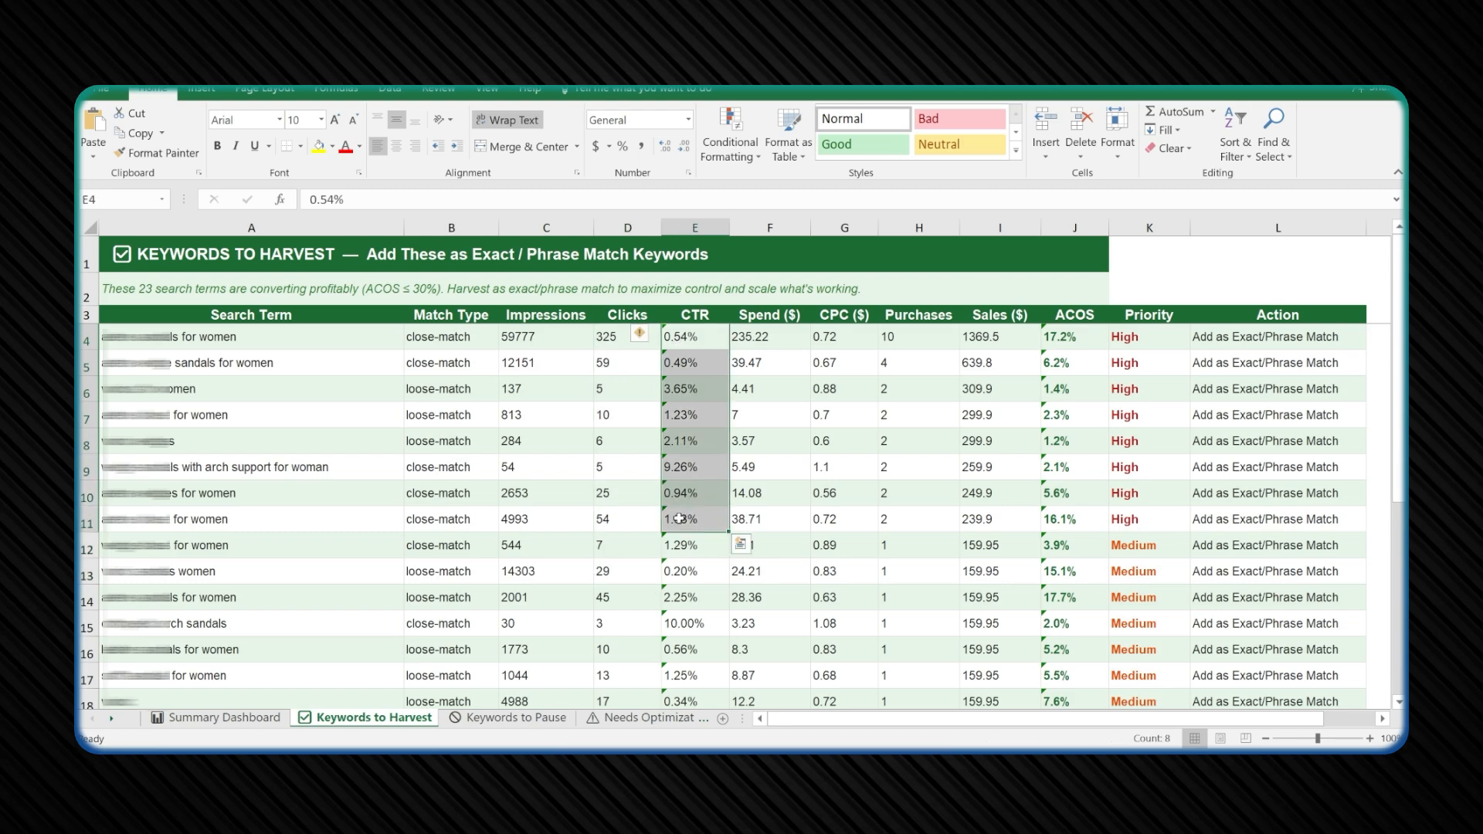
drag(769, 334, 769, 550)
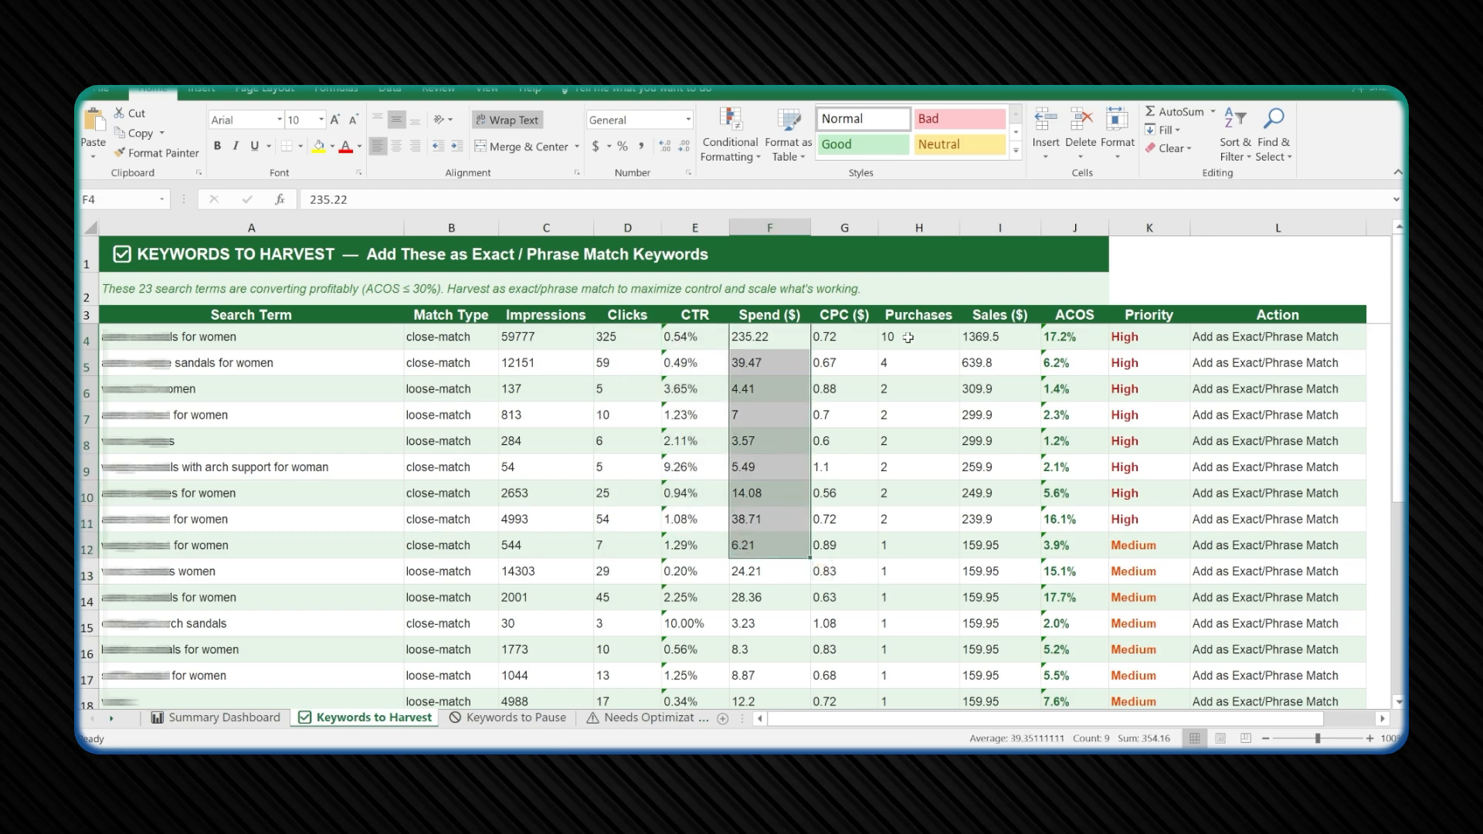
click(911, 337)
drag(911, 338, 911, 575)
drag(830, 336, 831, 653)
drag(1001, 337, 1002, 648)
drag(1074, 339, 1100, 570)
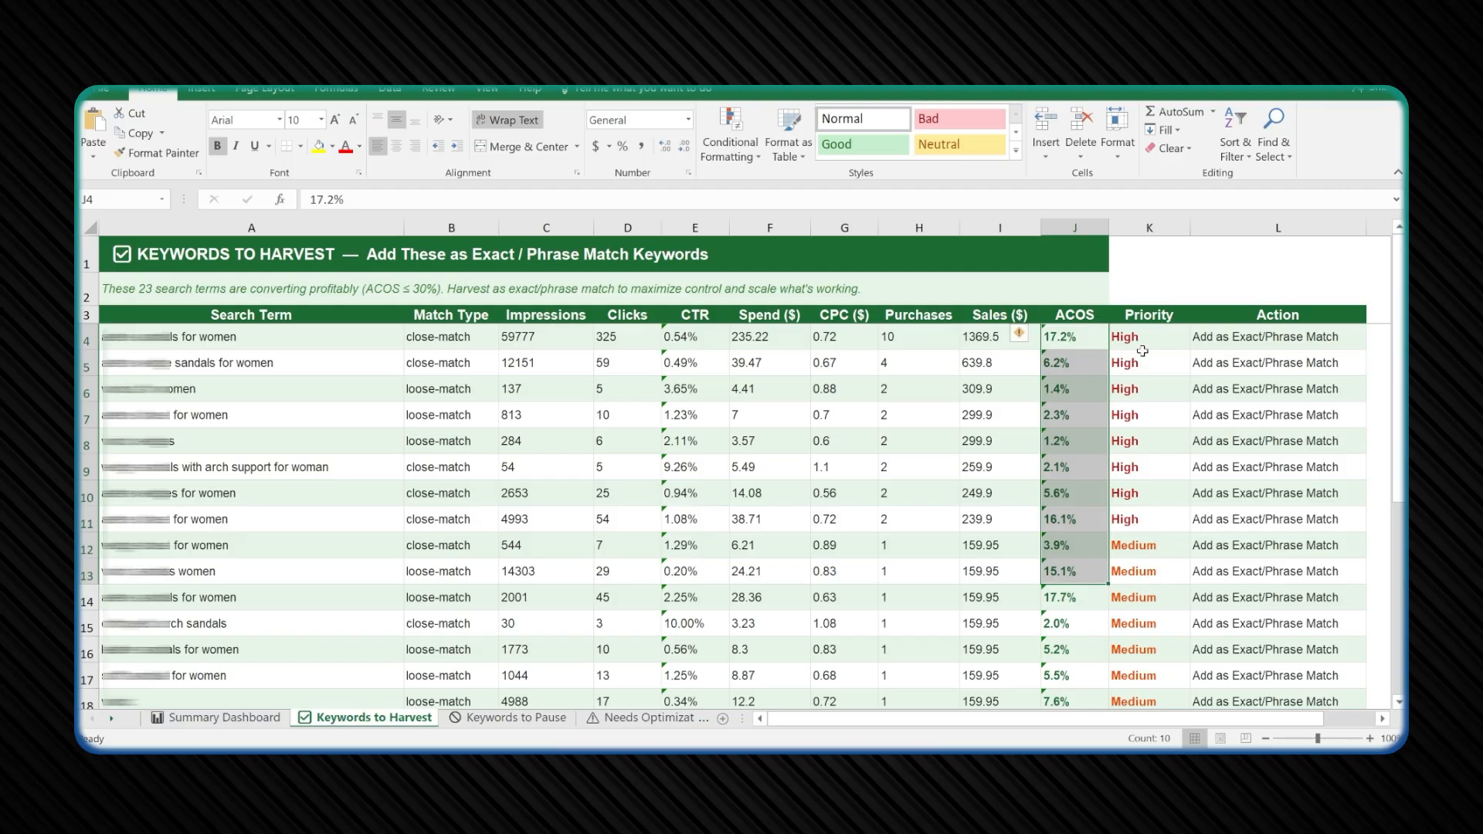
Compare the High and Medium priority search terms to harvest and check their ACOS values down the whole list.
click(1134, 337)
drag(1128, 337, 397, 545)
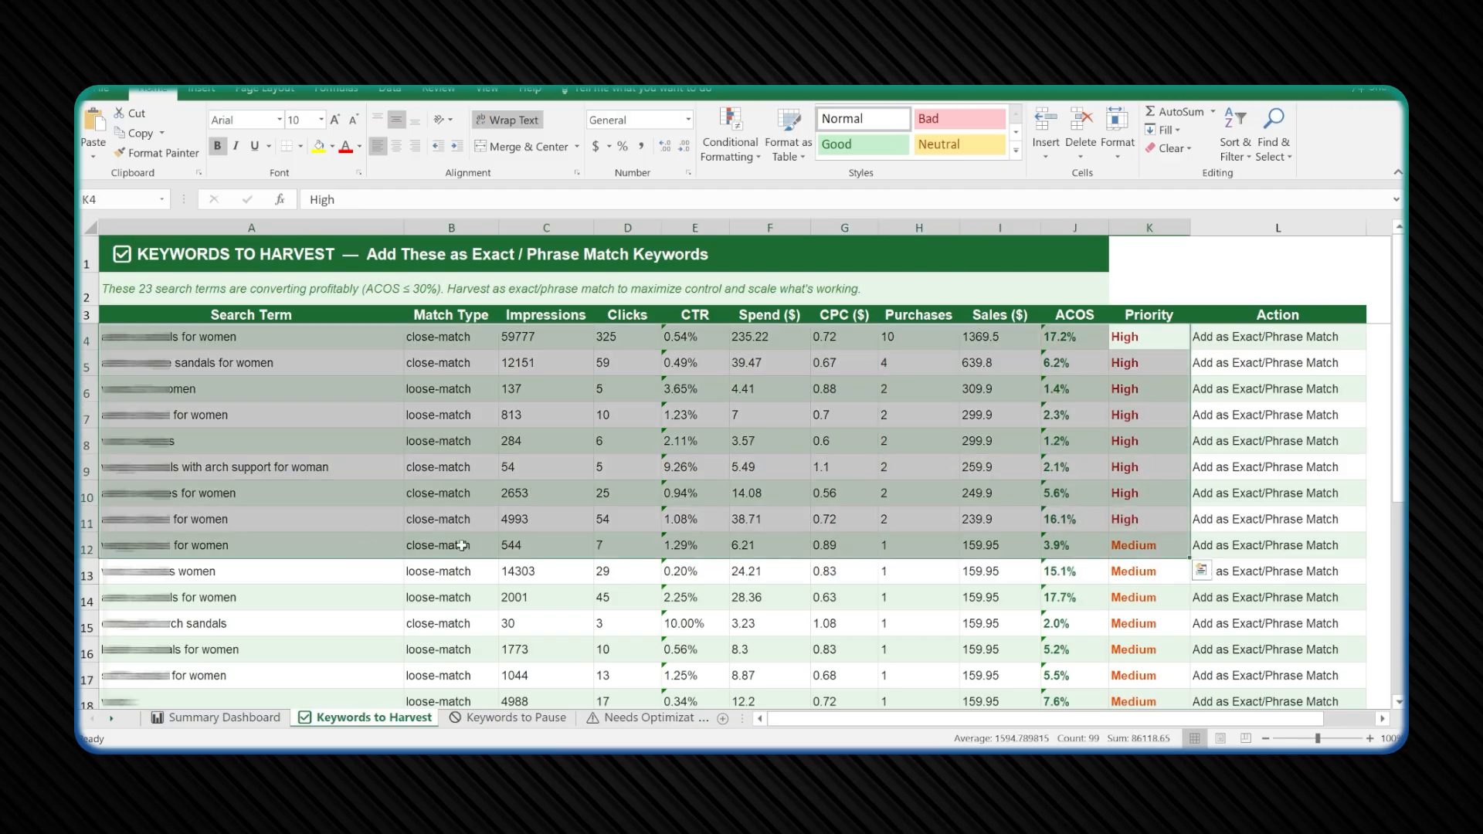
scroll(927, 478, down, 1)
click(1081, 468)
drag(1128, 471, 1139, 679)
scroll(1020, 399, up, 1)
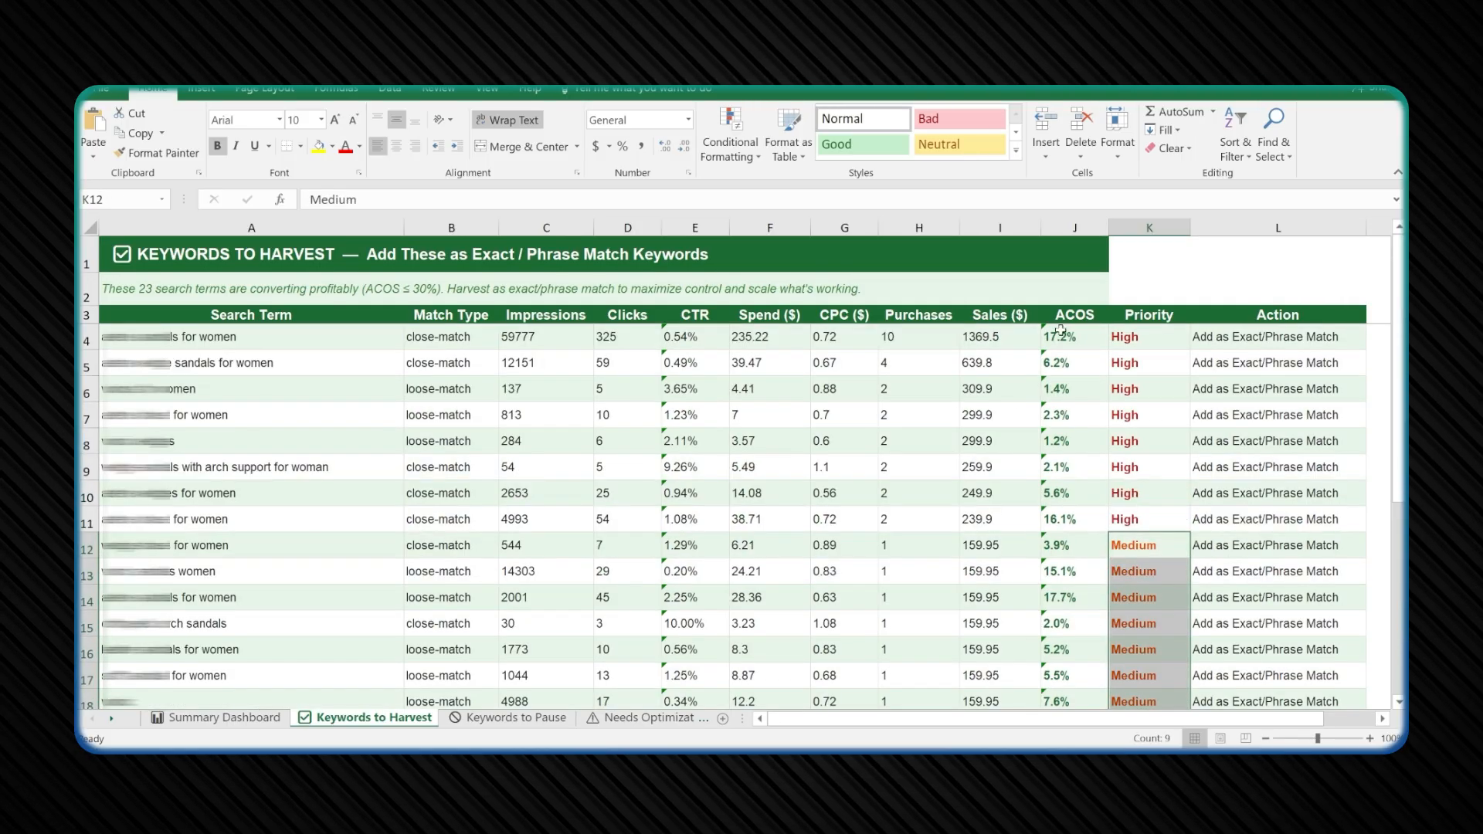
click(1061, 334)
scroll(890, 450, down, 3)
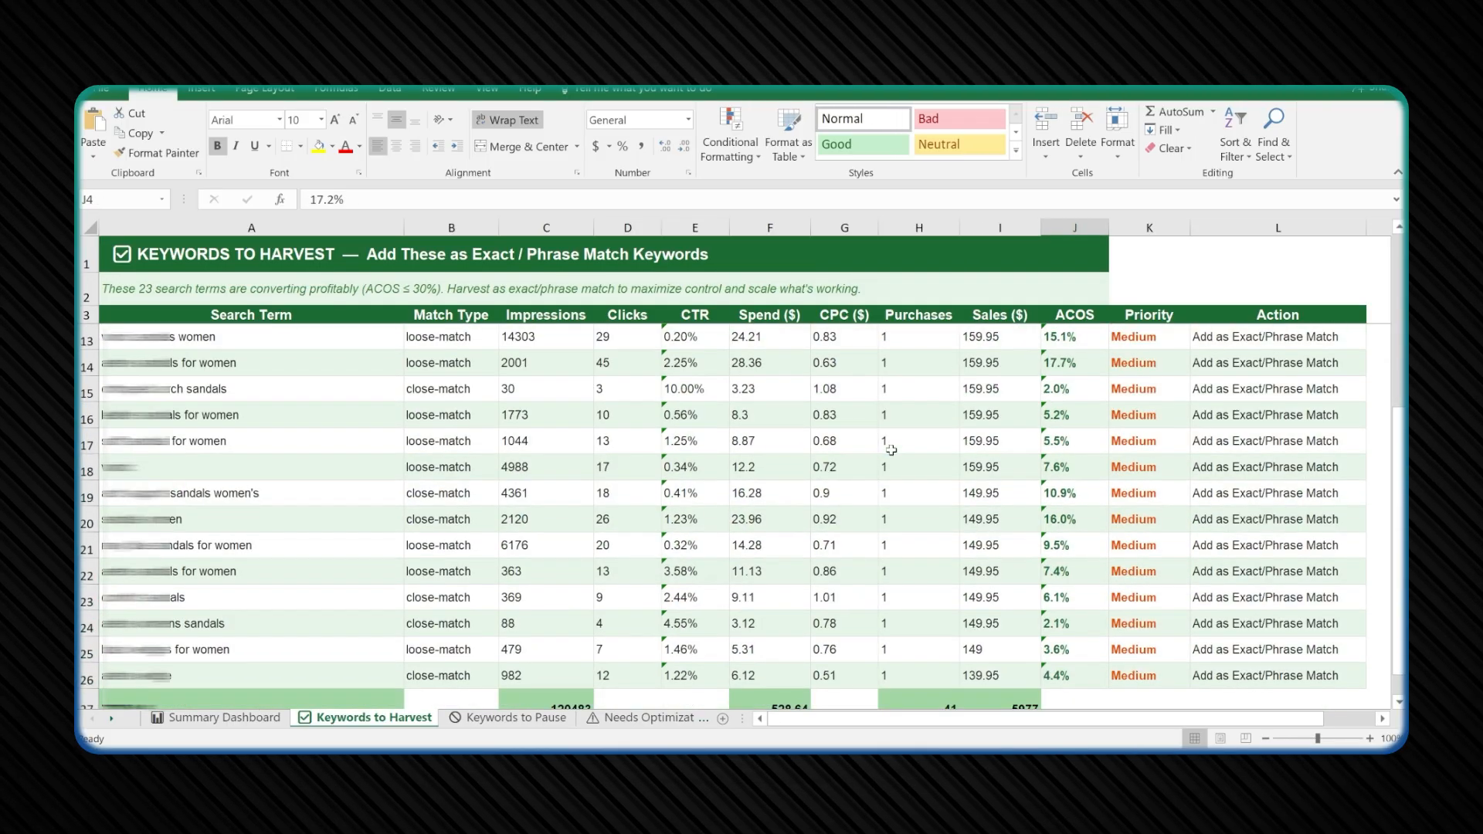
scroll(891, 450, up, 3)
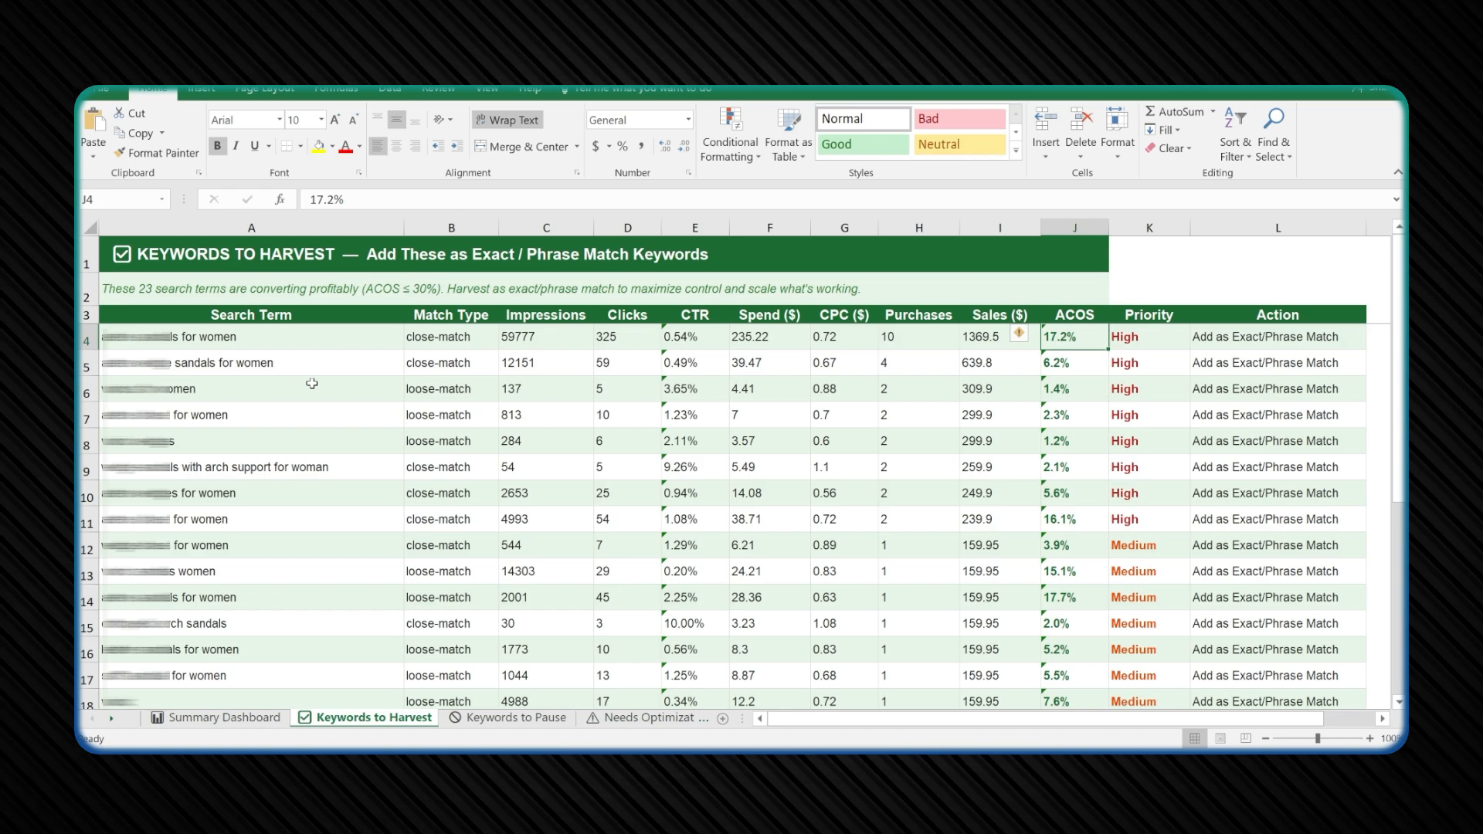
On the Keywords to Pause sheet, examine the search terms without purchases, comparing their clicks and spend row by row.
click(491, 719)
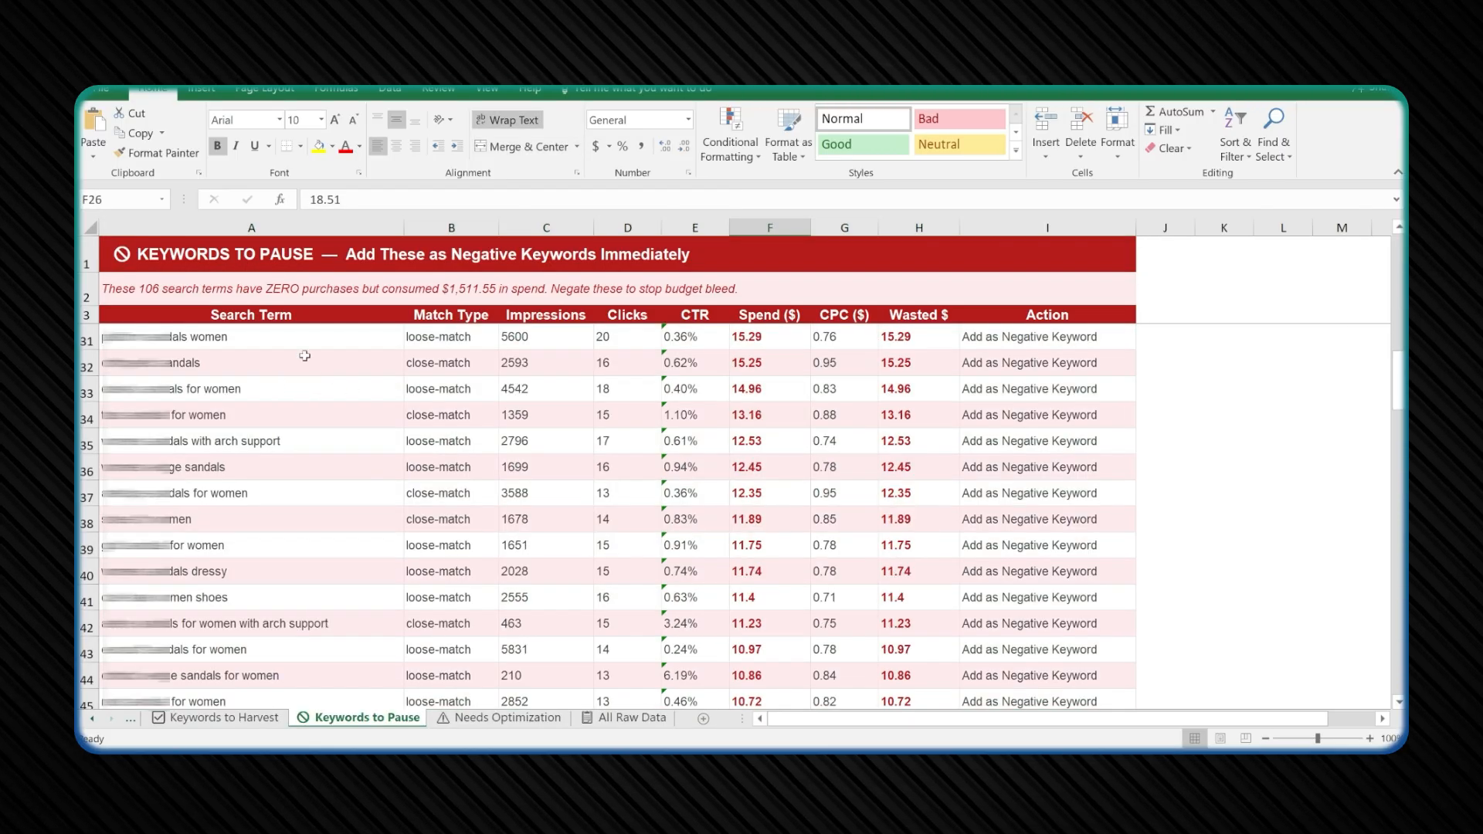
drag(199, 344, 202, 521)
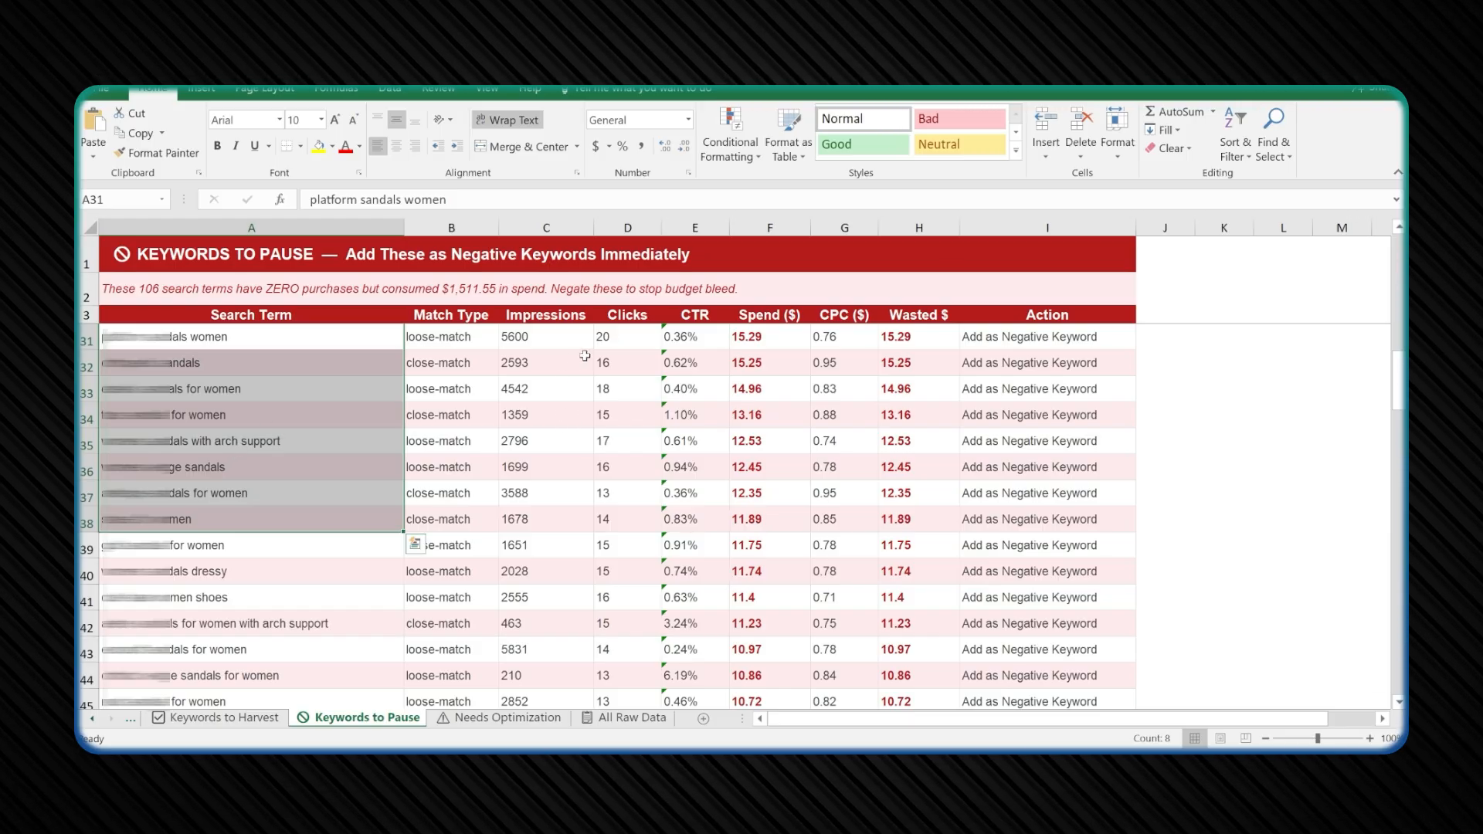
click(627, 348)
click(620, 384)
click(618, 409)
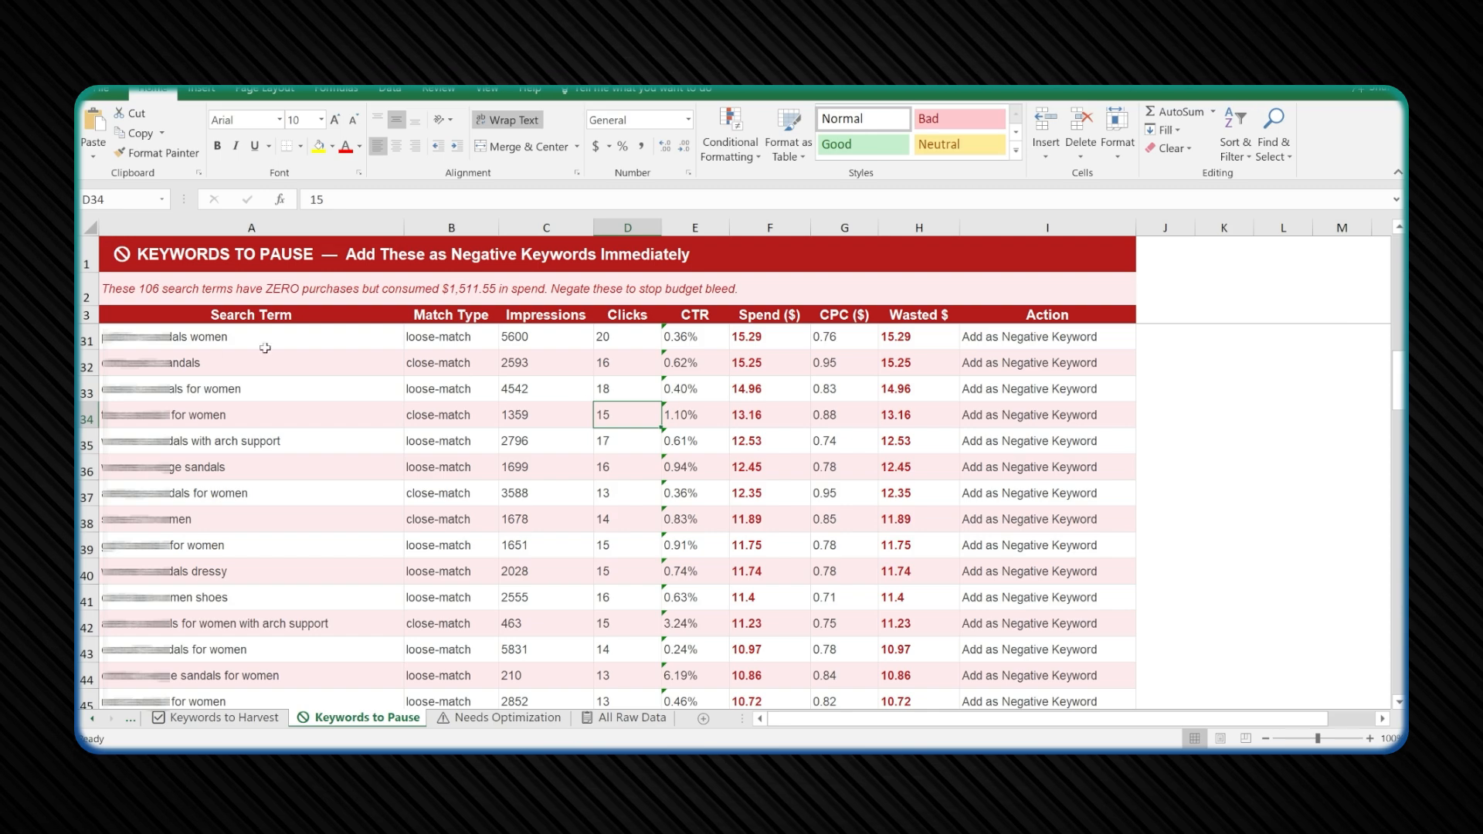
click(758, 340)
click(766, 359)
click(760, 391)
click(773, 413)
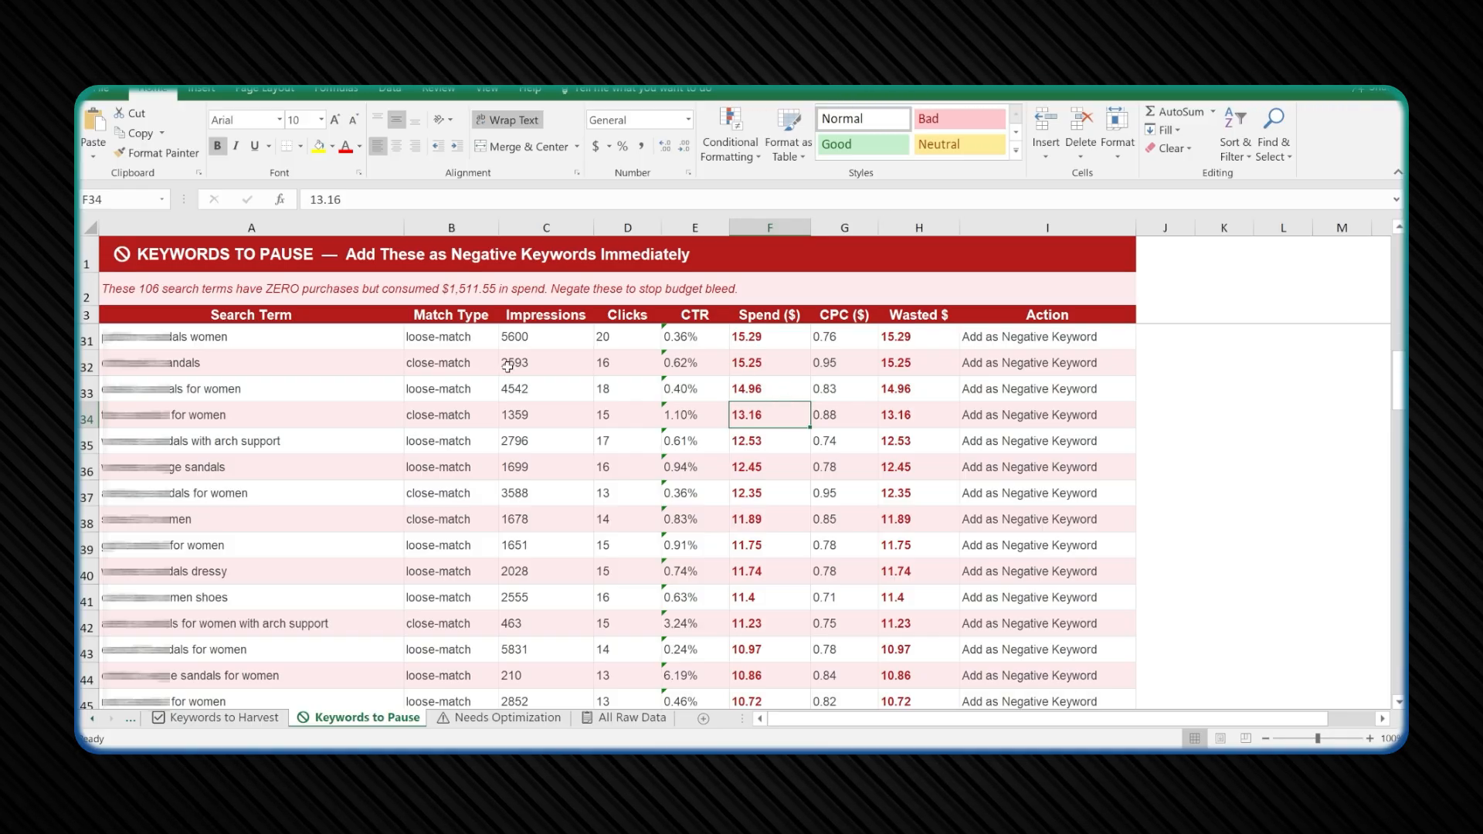
scroll(784, 358, down, 5)
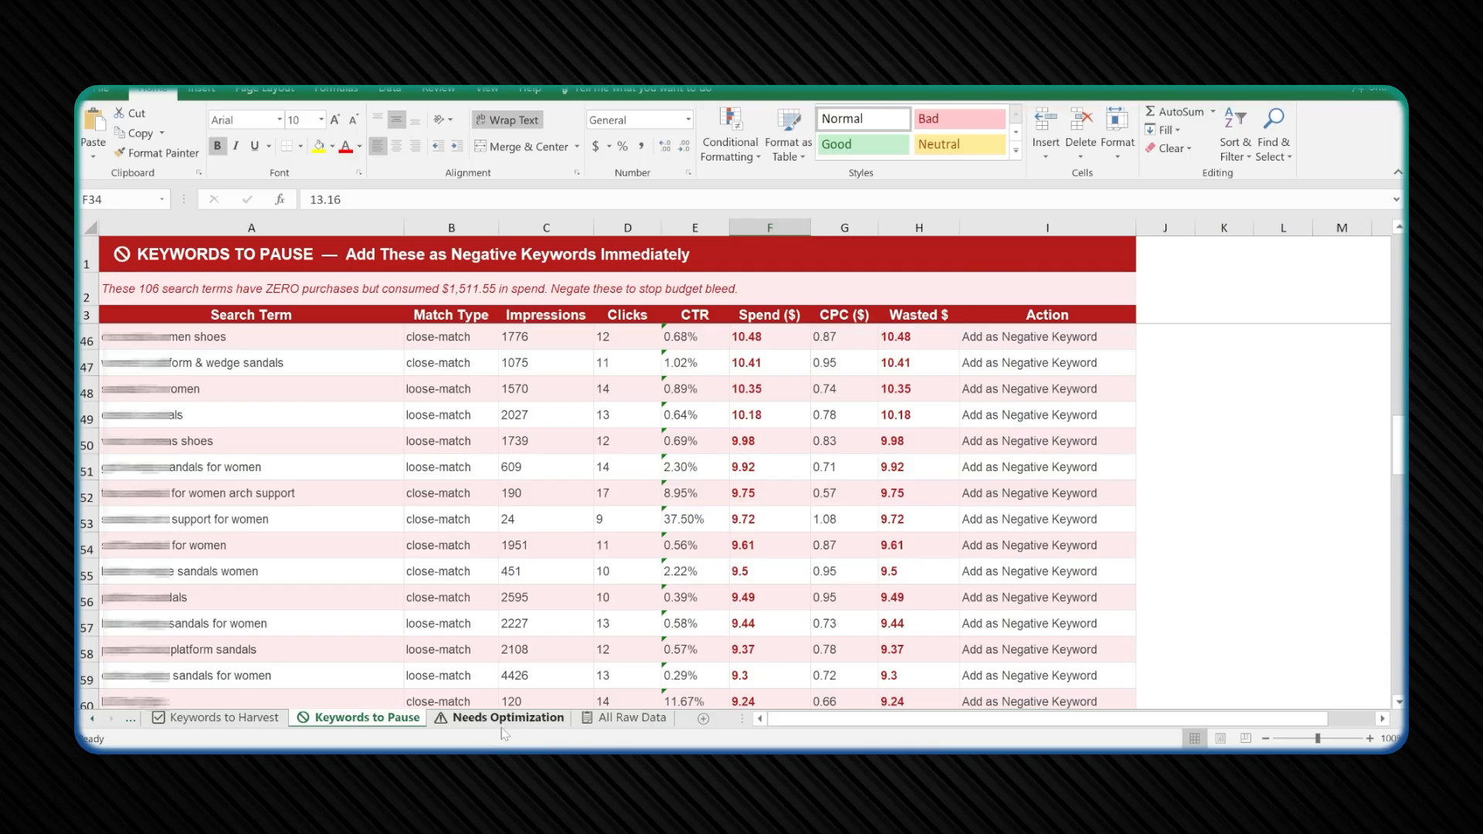
On the Needs Optimization sheet, check the ACOS of the high-ACOS converting terms and review the low-activity terms with potential.
click(504, 720)
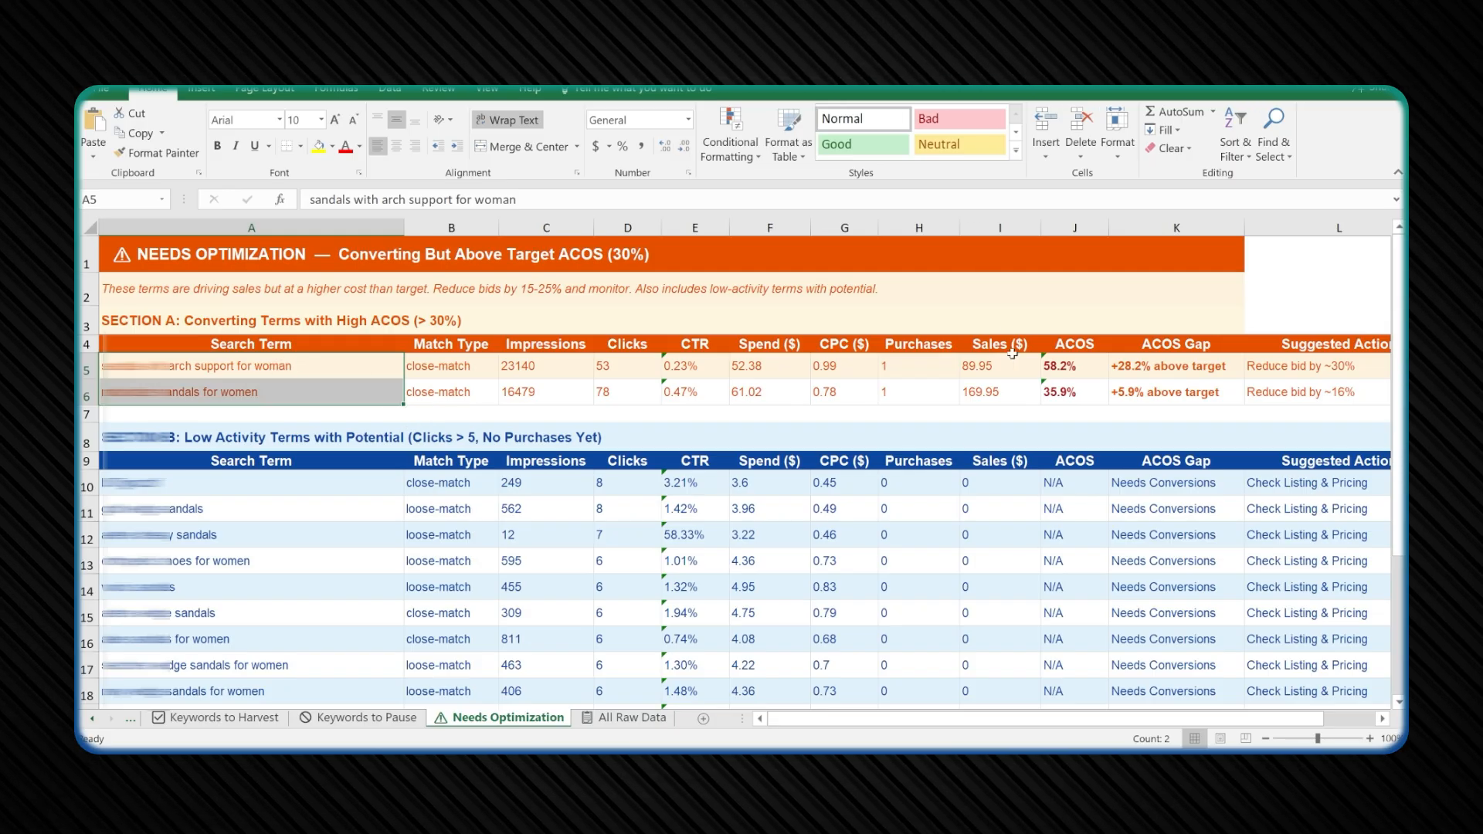
drag(1058, 366, 1063, 390)
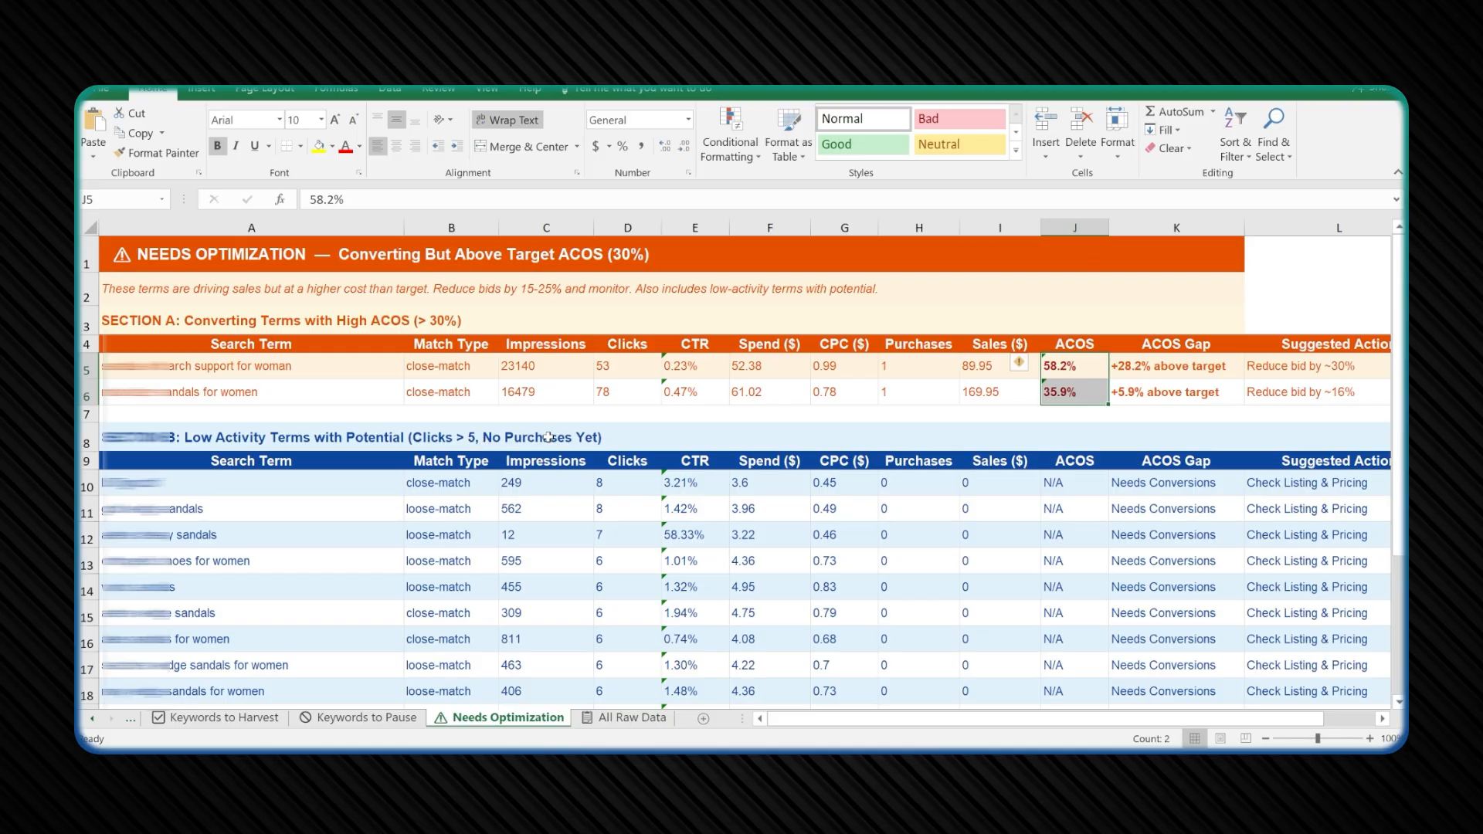
scroll(347, 426, down, 2)
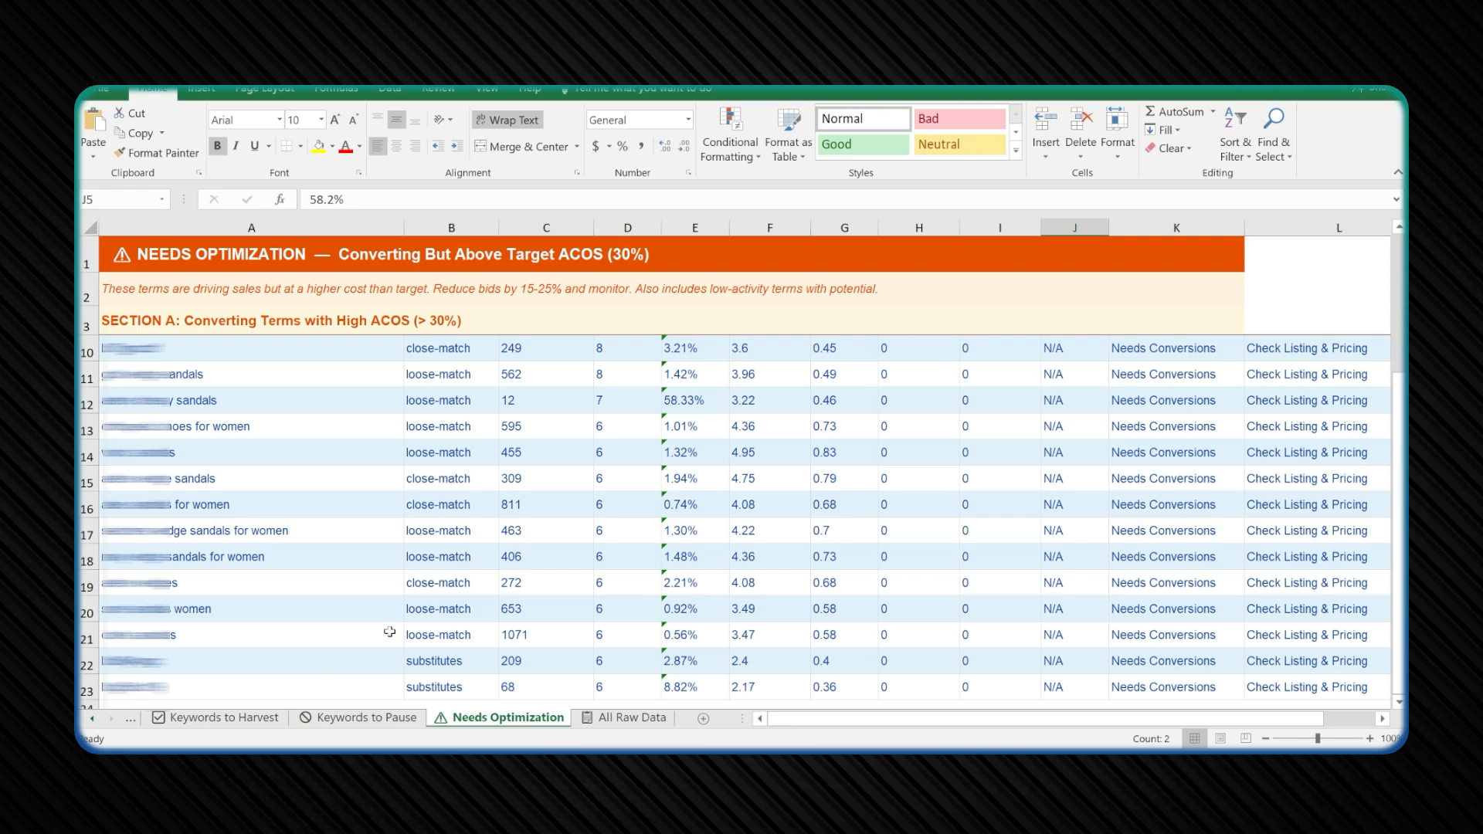
On the All Raw Data sheet, review the full search term report by category, from the Harvest terms down through the Monitor terms.
click(632, 718)
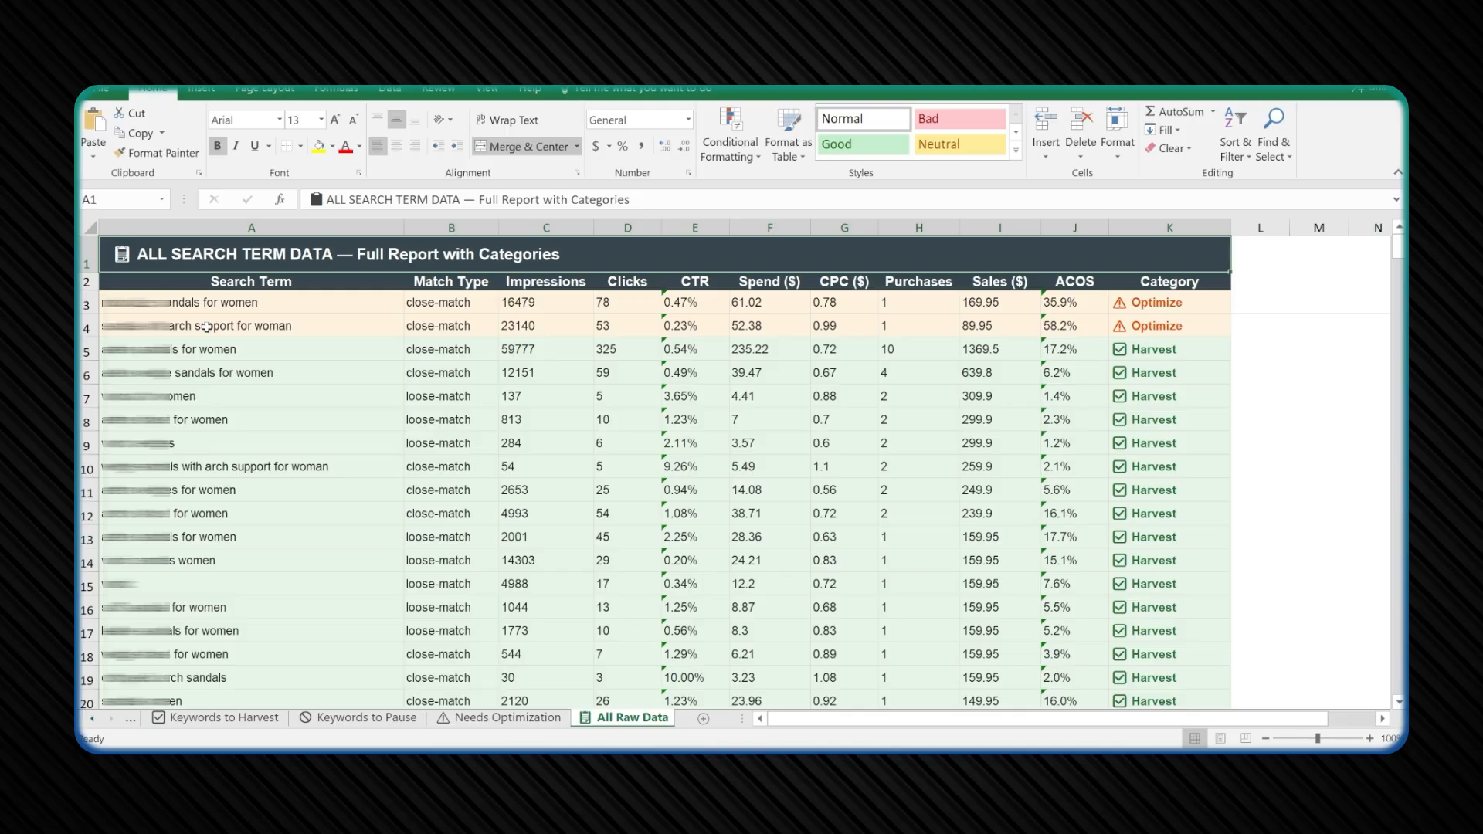
drag(273, 356, 261, 677)
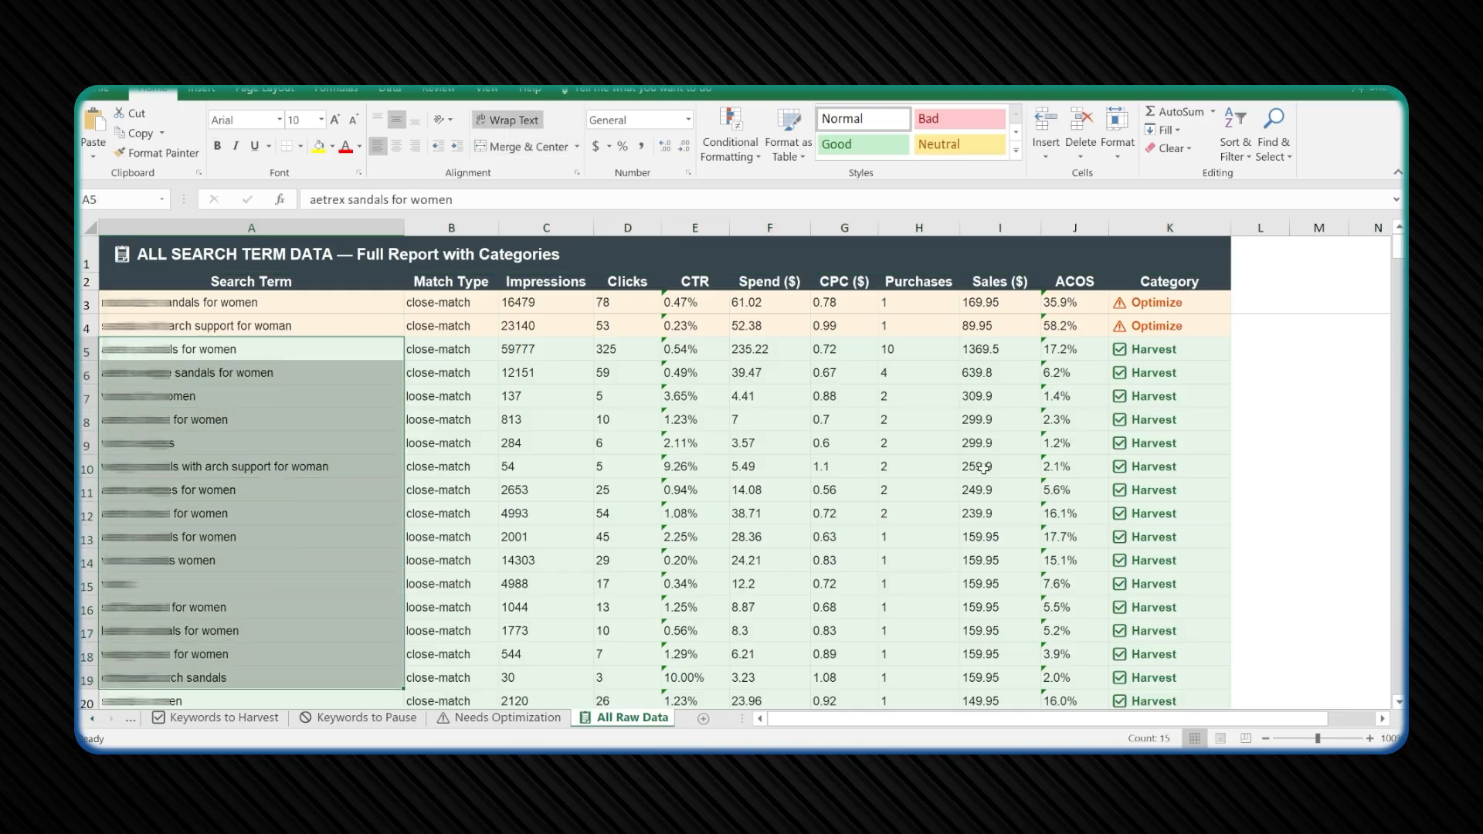
scroll(1140, 379, down, 5)
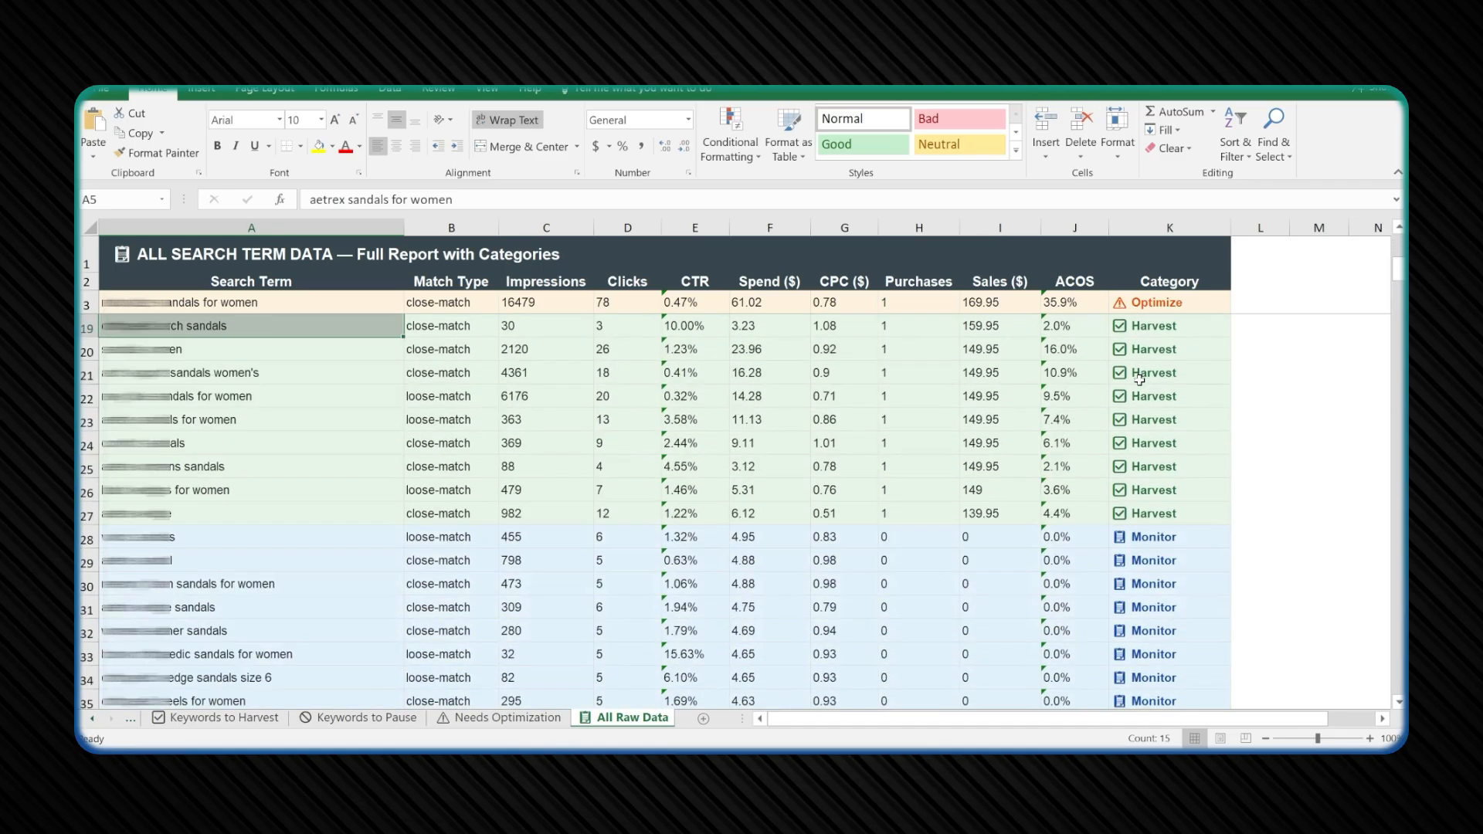
scroll(1141, 379, down, 2)
drag(154, 398, 641, 656)
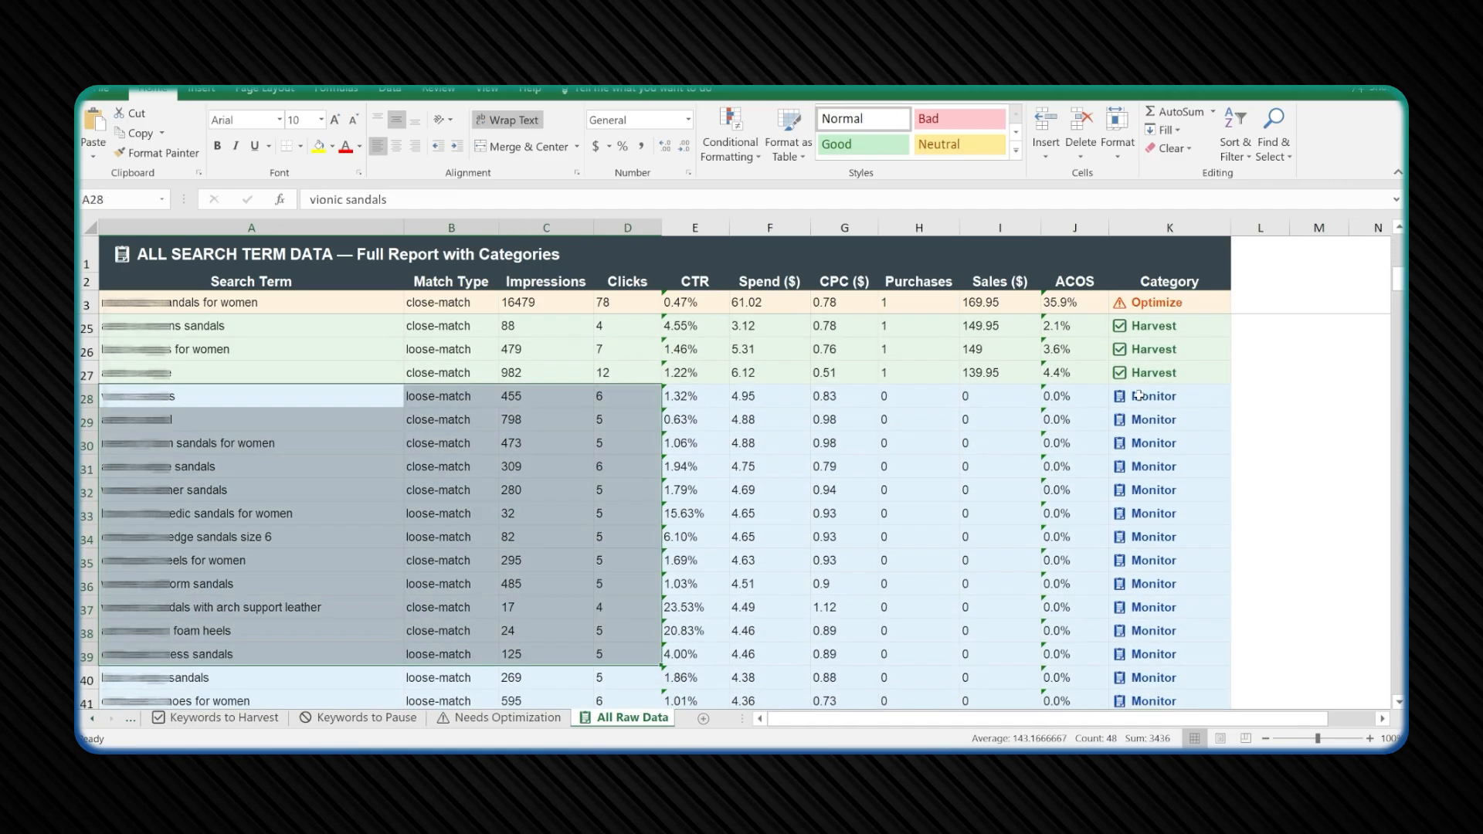
scroll(309, 438, down, 19)
scroll(309, 438, up, 3)
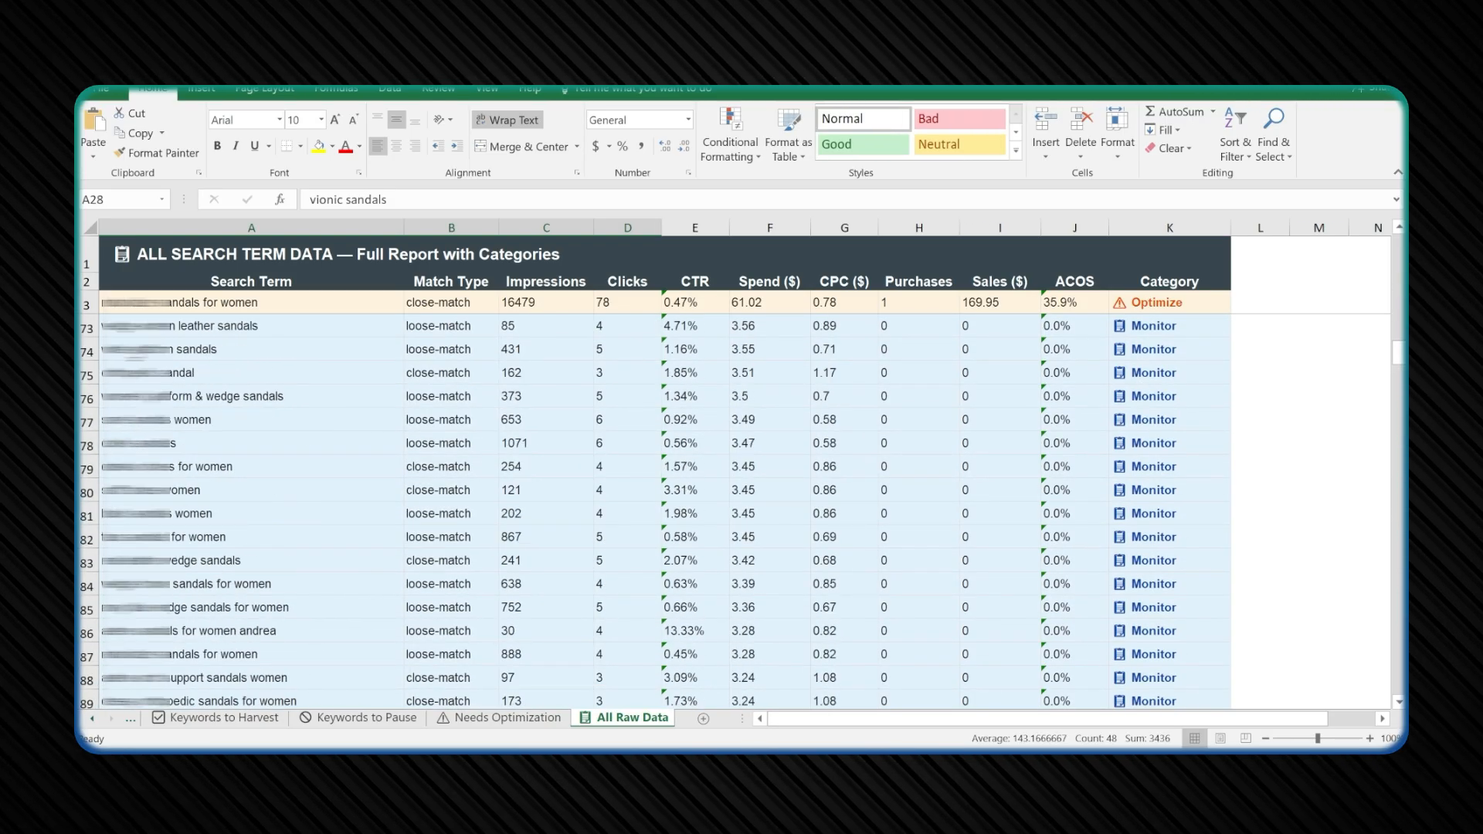
drag(155, 348, 282, 539)
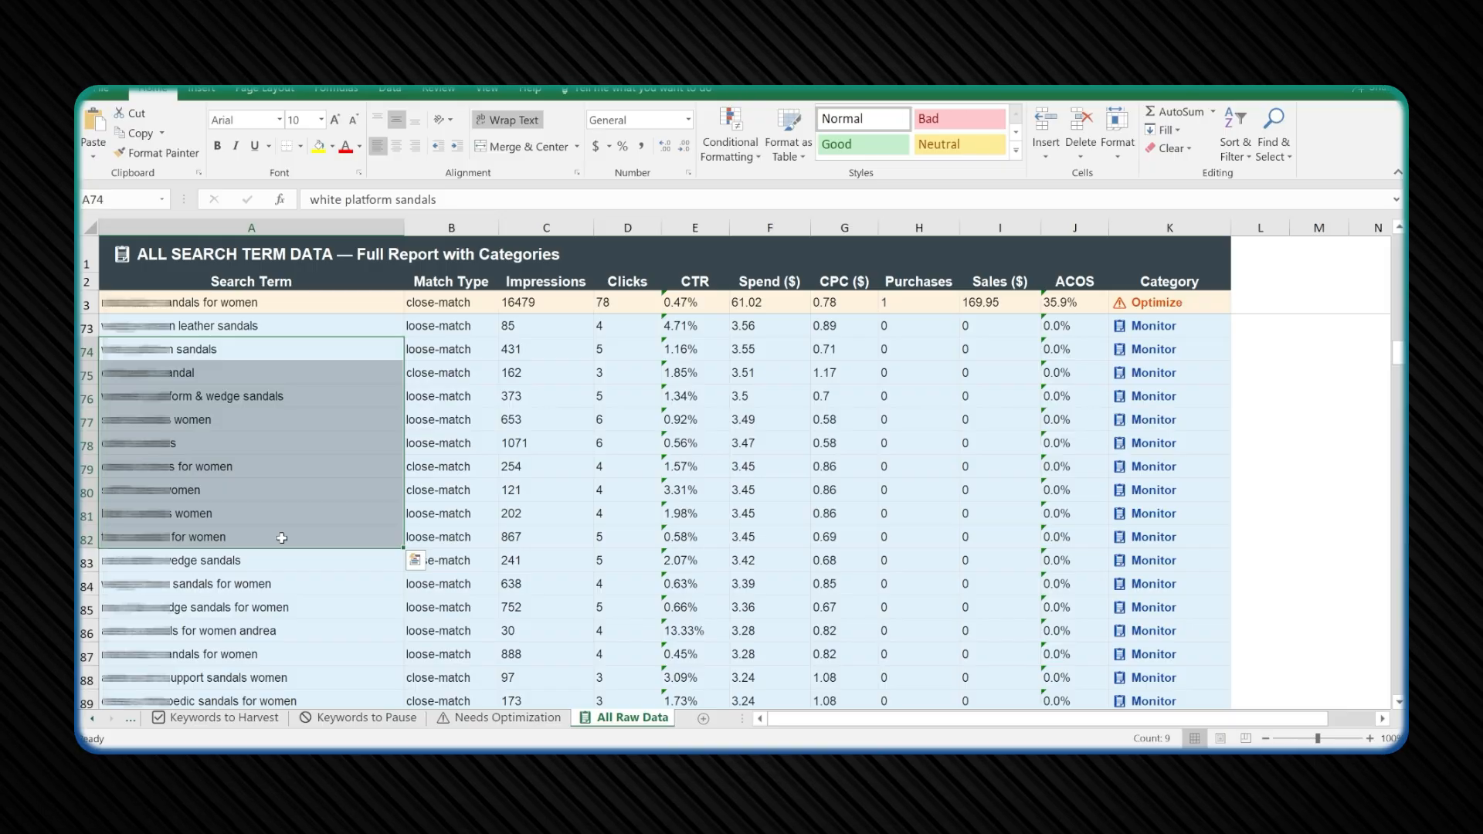